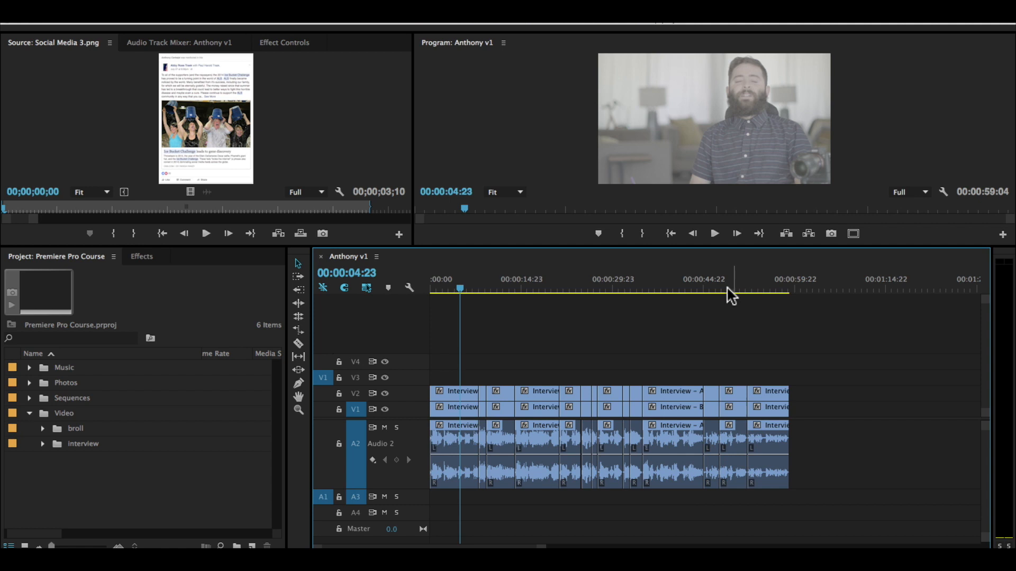
key(Home)
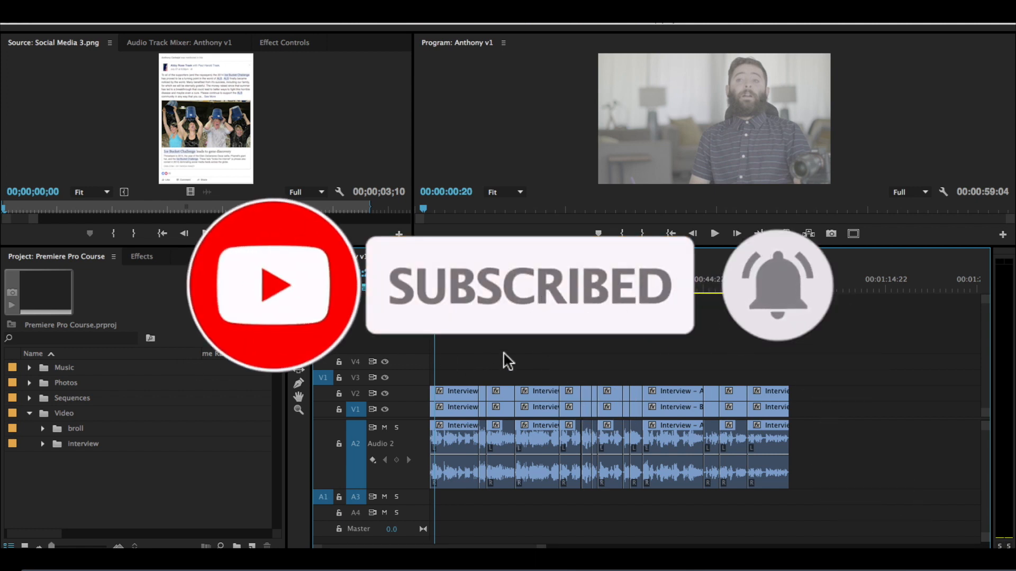
key(equal)
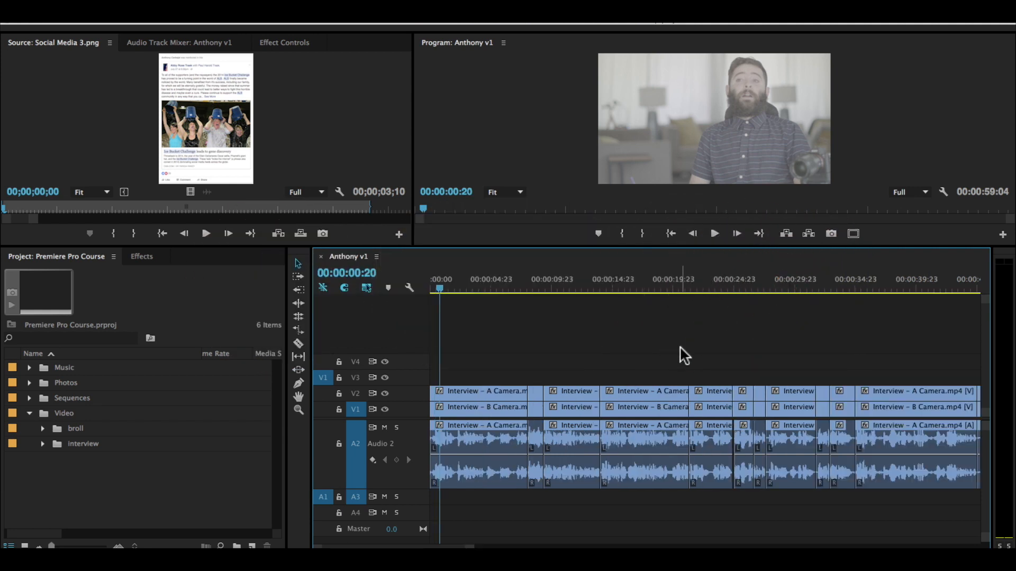
scroll(680, 344, down, 2)
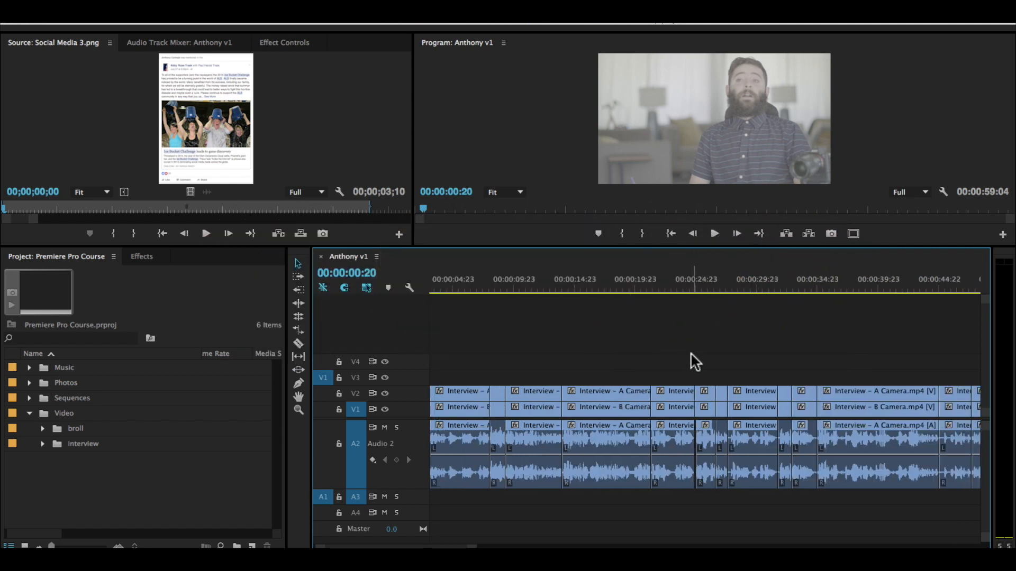
Step: Expand the broll bin and preview the ALS Ice Bucket Challenge, Crusing Down Street and framed couple photo clips
click(42, 428)
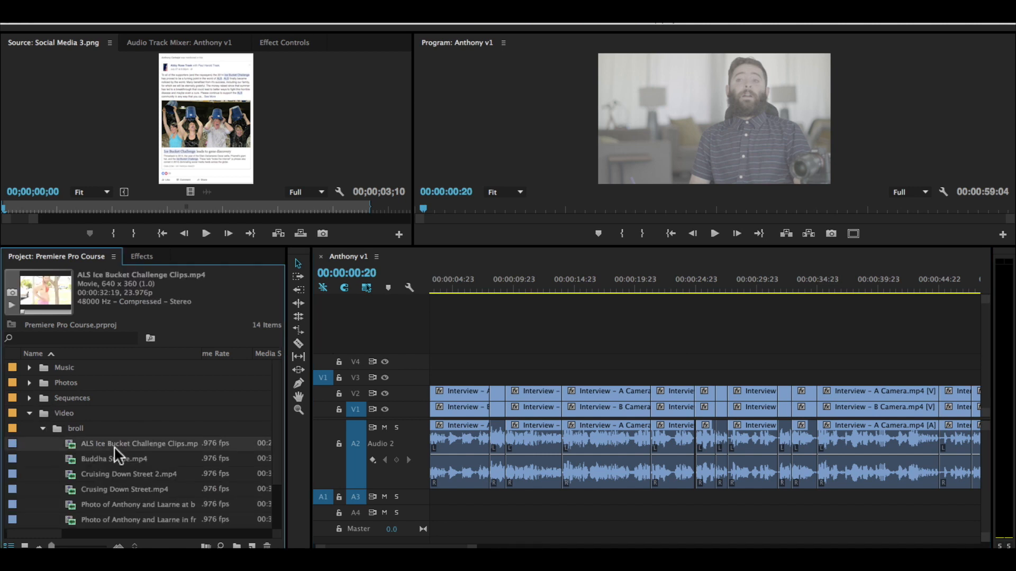
double_click(113, 445)
double_click(113, 485)
double_click(129, 517)
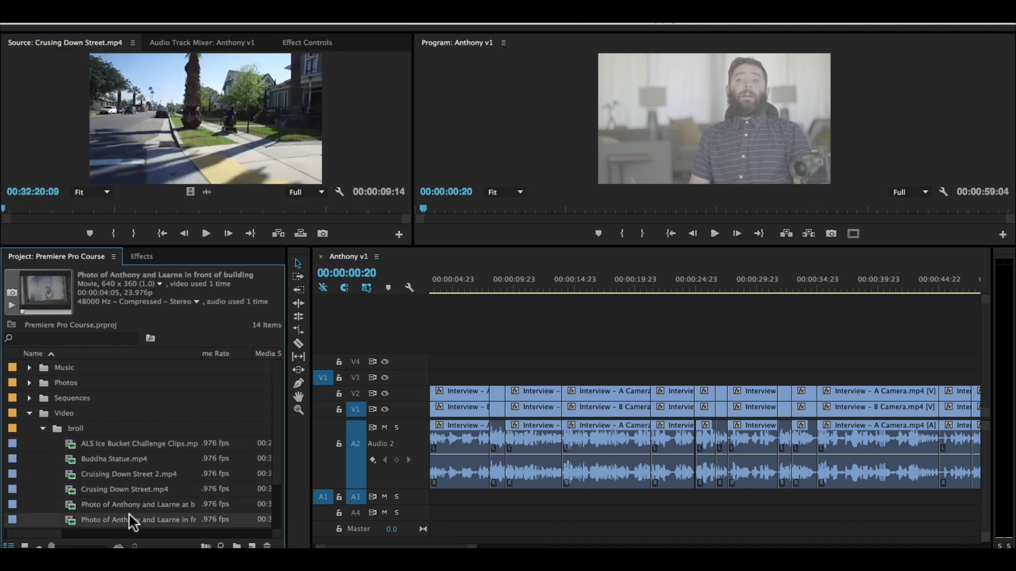
Step: Expand the Photos bin and preview its stills, including the Ellen Show and Social Media images
click(29, 382)
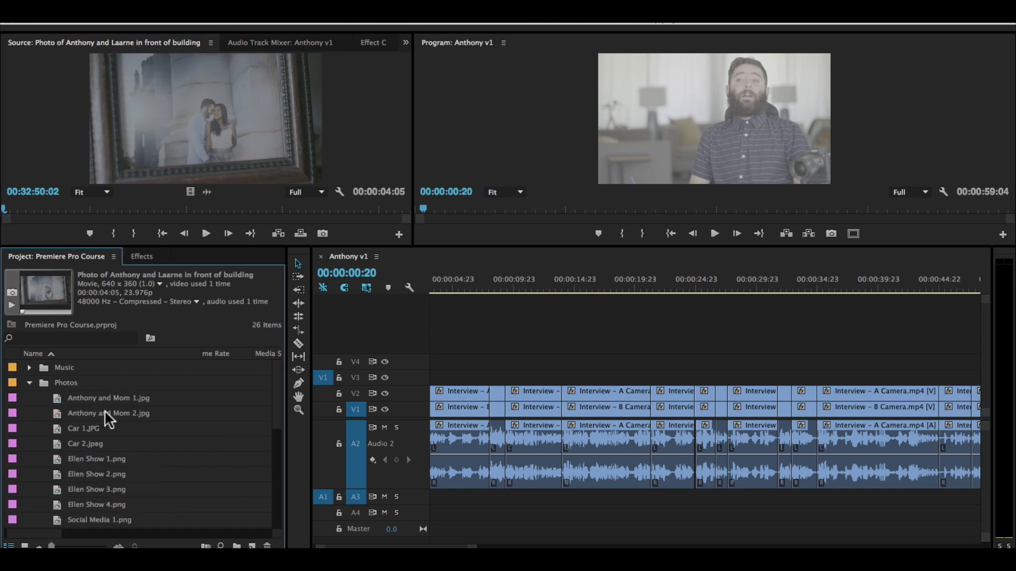
double_click(107, 397)
double_click(100, 454)
double_click(95, 483)
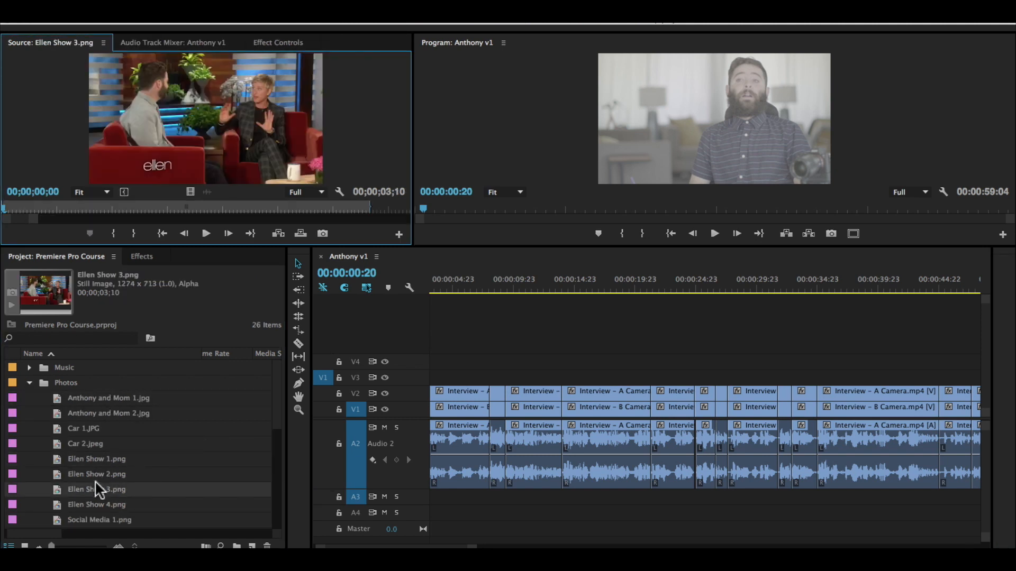
scroll(95, 477, down, 1)
double_click(87, 487)
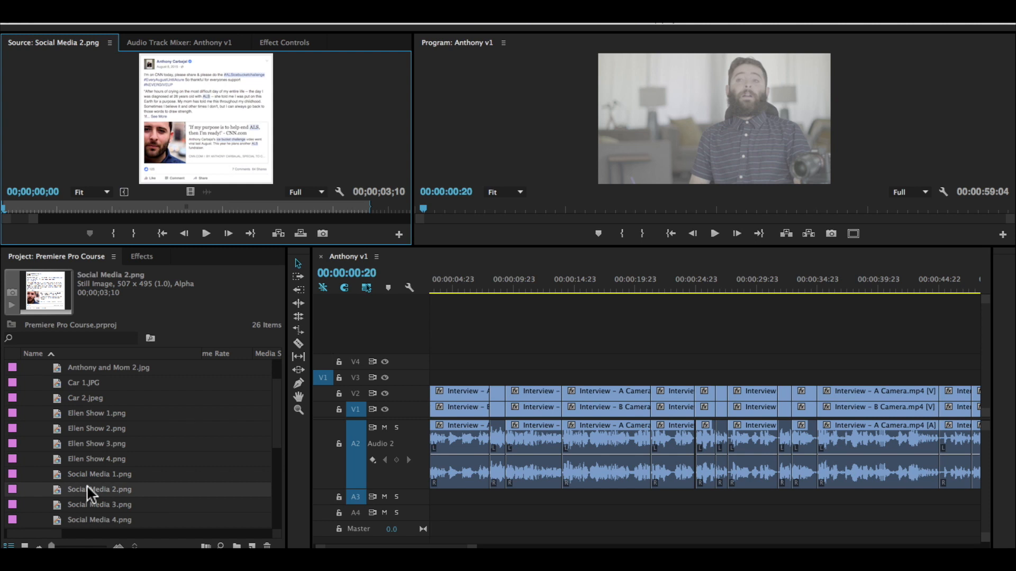
scroll(103, 496, down, 1)
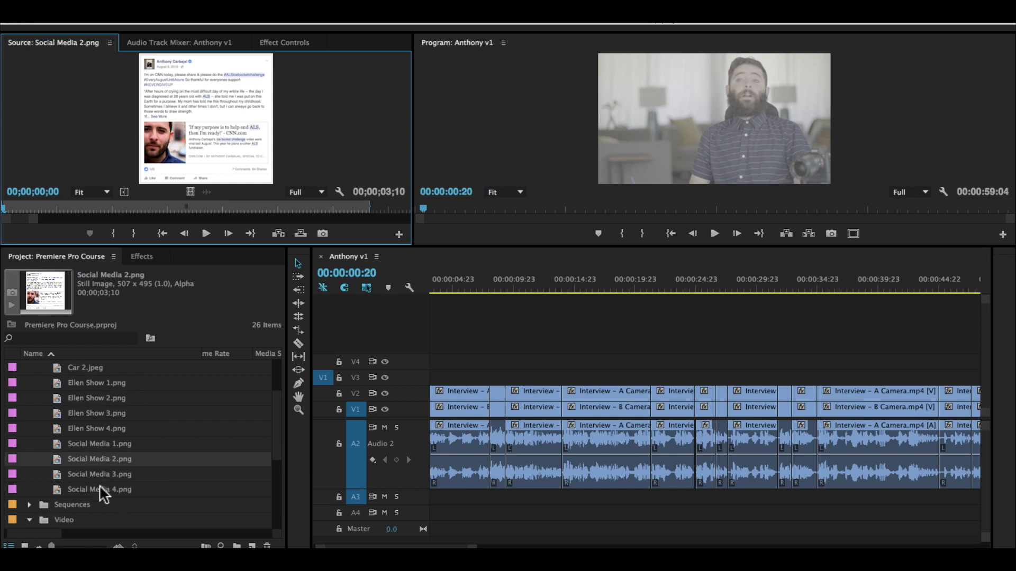
double_click(100, 487)
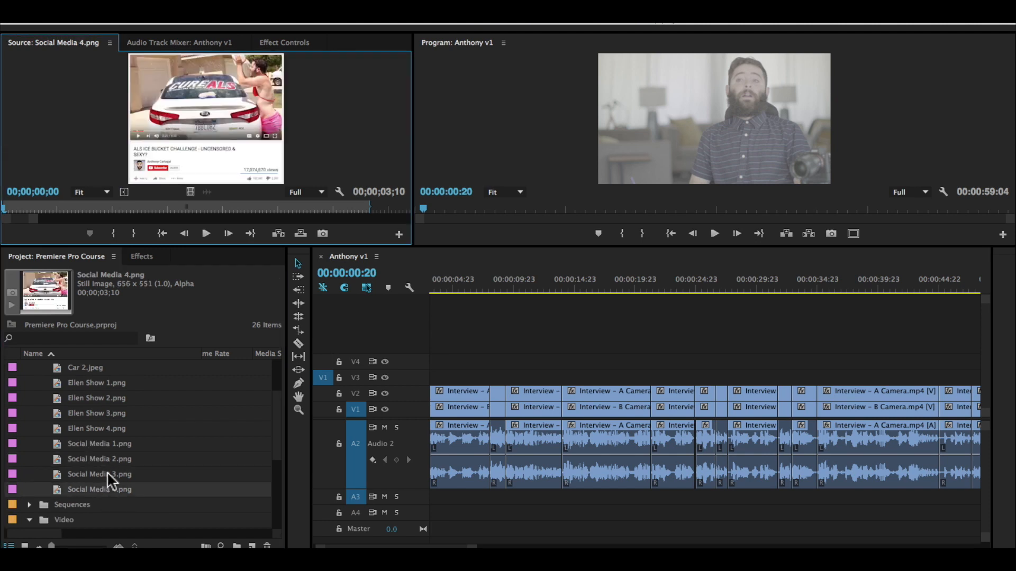
scroll(103, 480, up, 2)
click(88, 454)
double_click(89, 454)
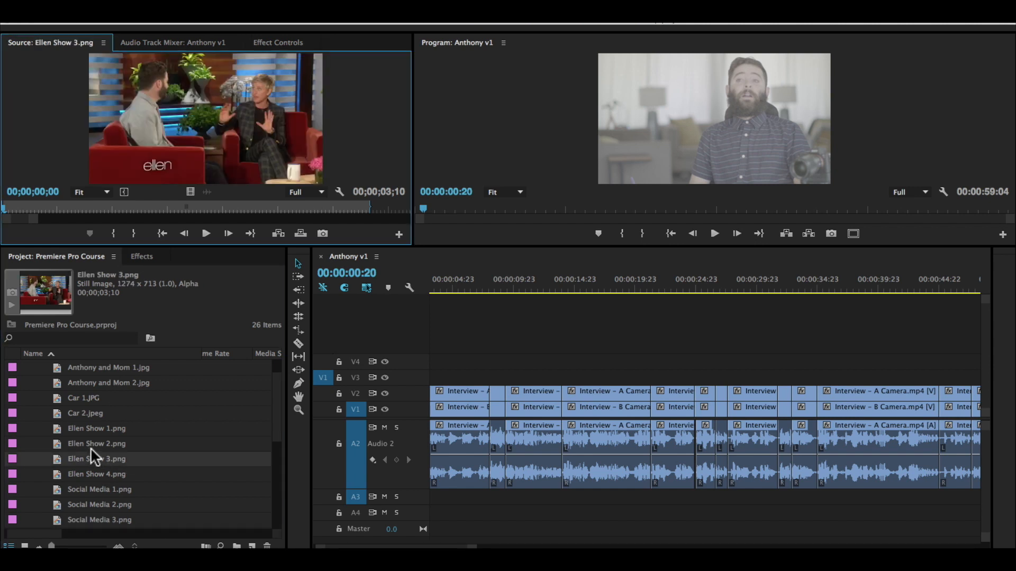
Step: Collapse the Photos bin, leaving the broll clips listed
scroll(103, 456, up, 2)
click(29, 382)
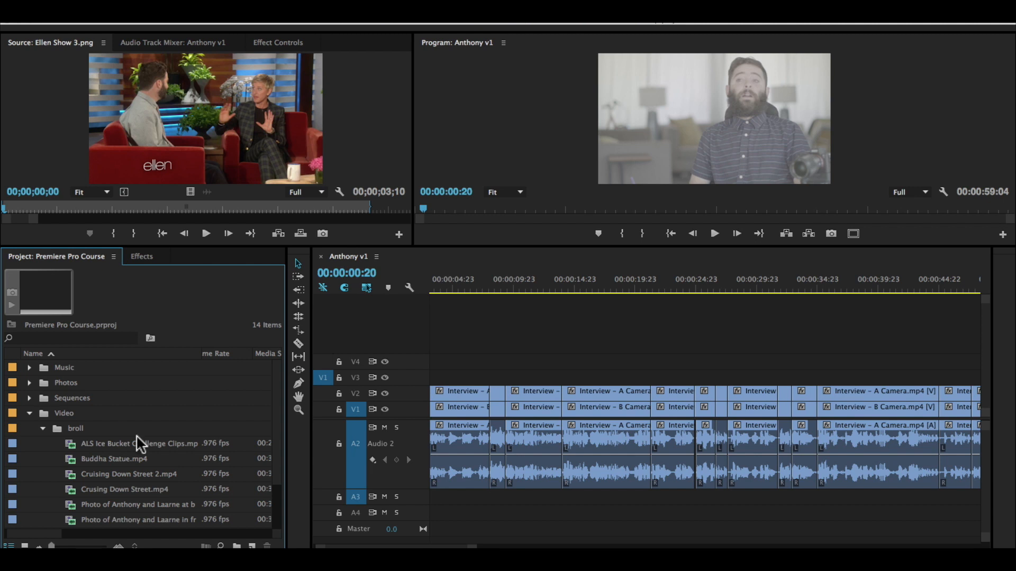
scroll(199, 457, down, 3)
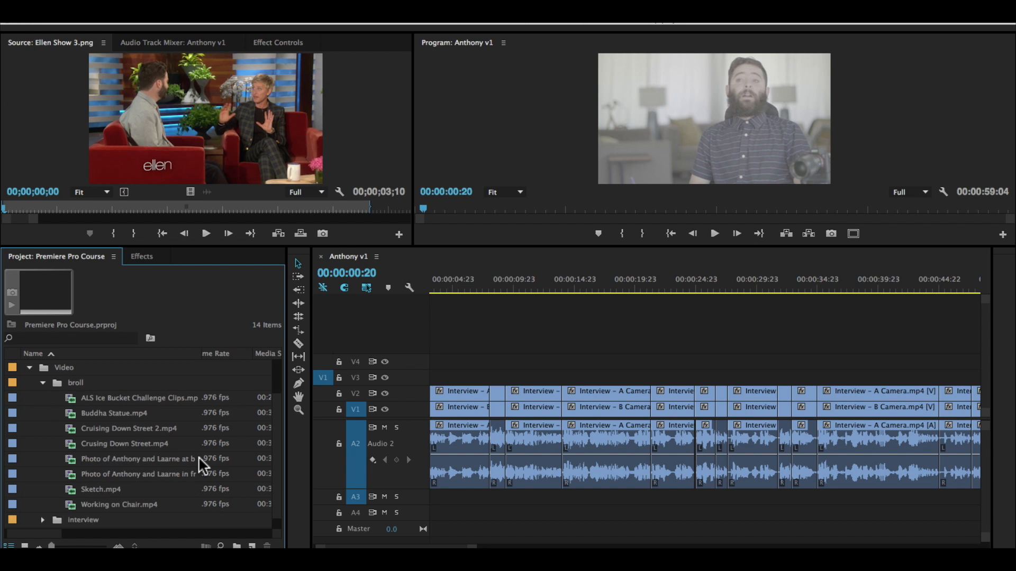
Step: Play the interview sequence from its beginning through the first cut to find where B-roll should start
click(503, 372)
key(Home)
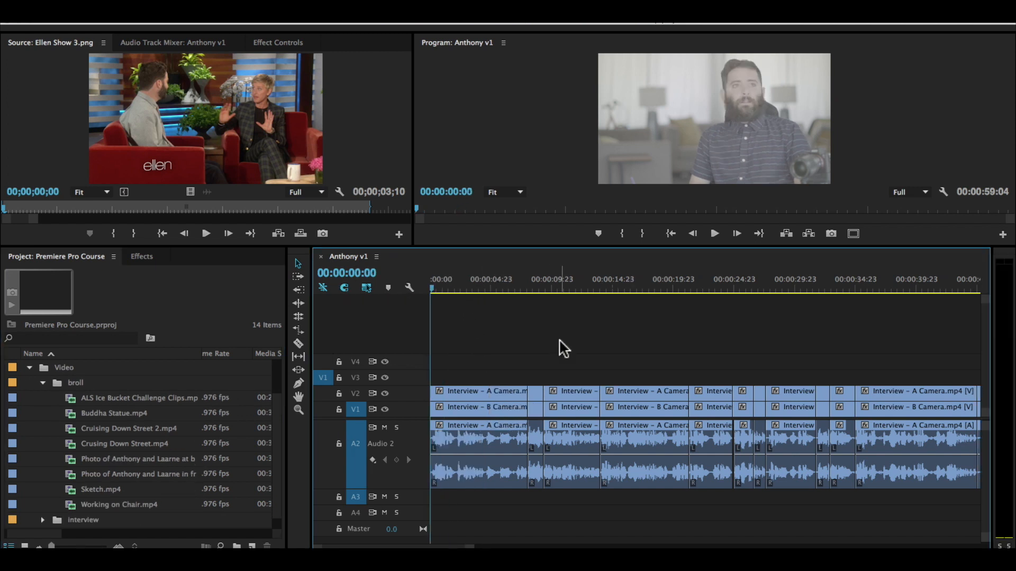
key(XF86AudioRaiseVolume)
key(space)
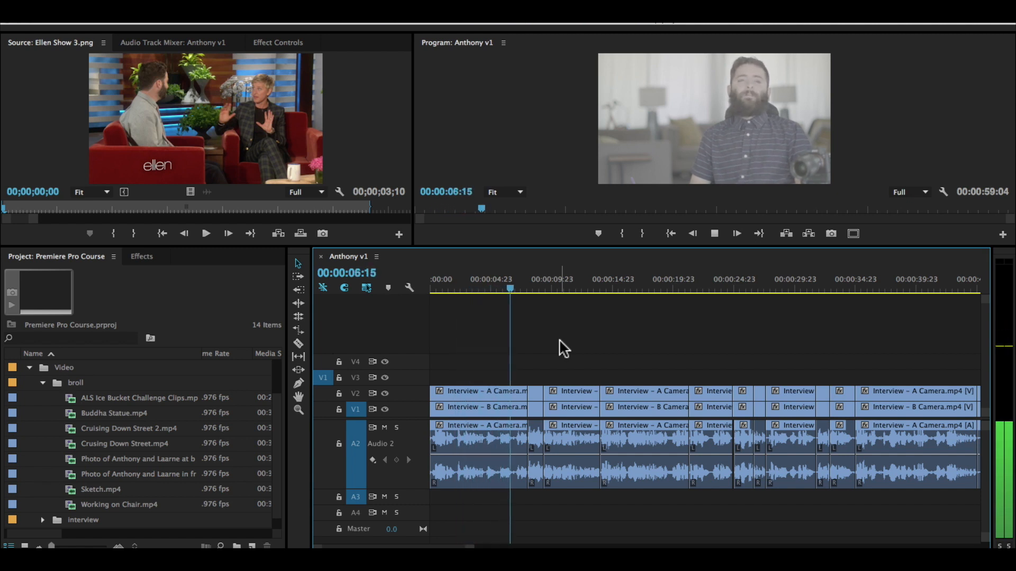
key(space)
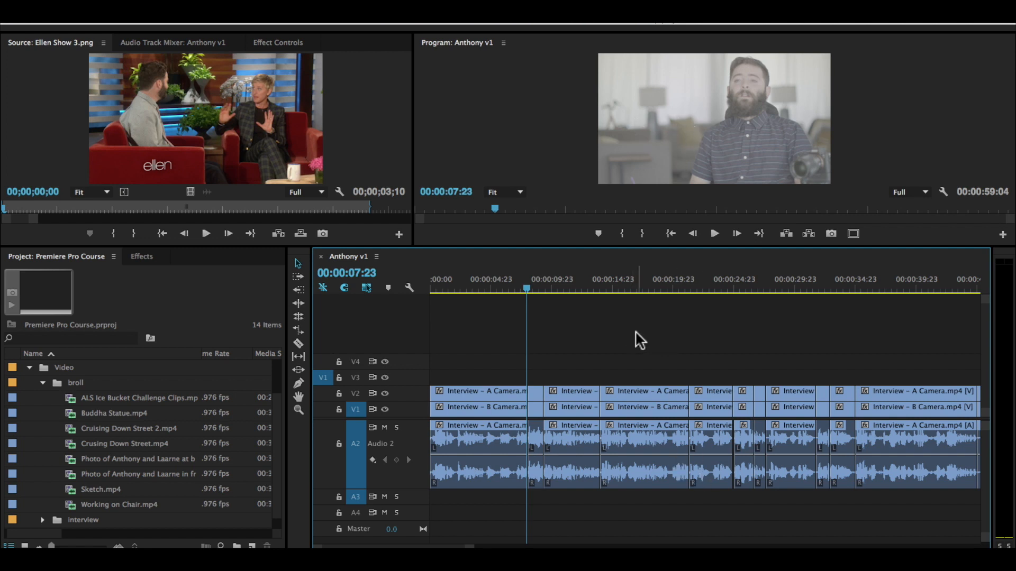
key(space)
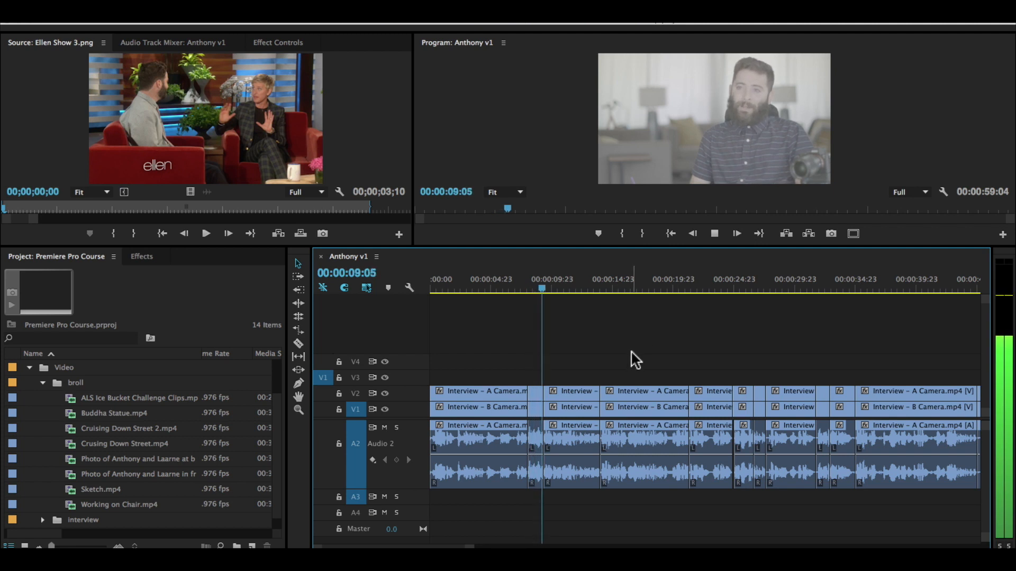
Step: Replay the start of the second interview segment and park the sequence playhead at 00:00:08:08
click(530, 286)
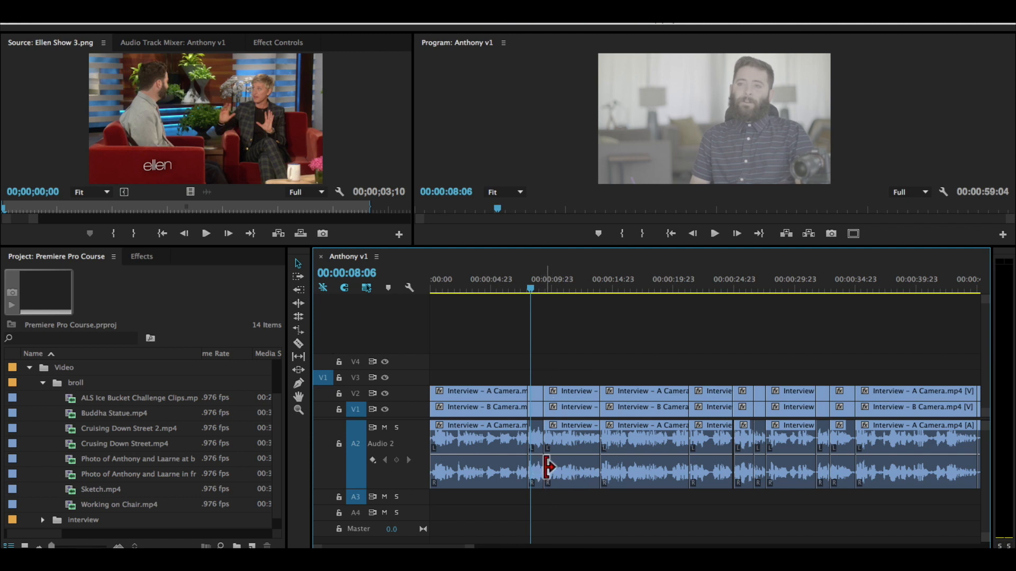
key(=)
key(space)
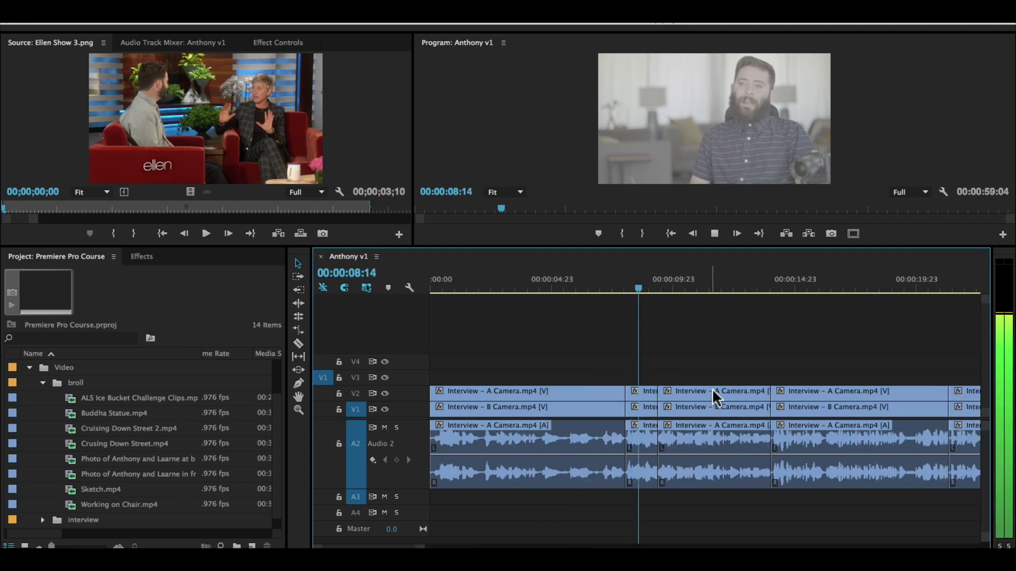
click(633, 282)
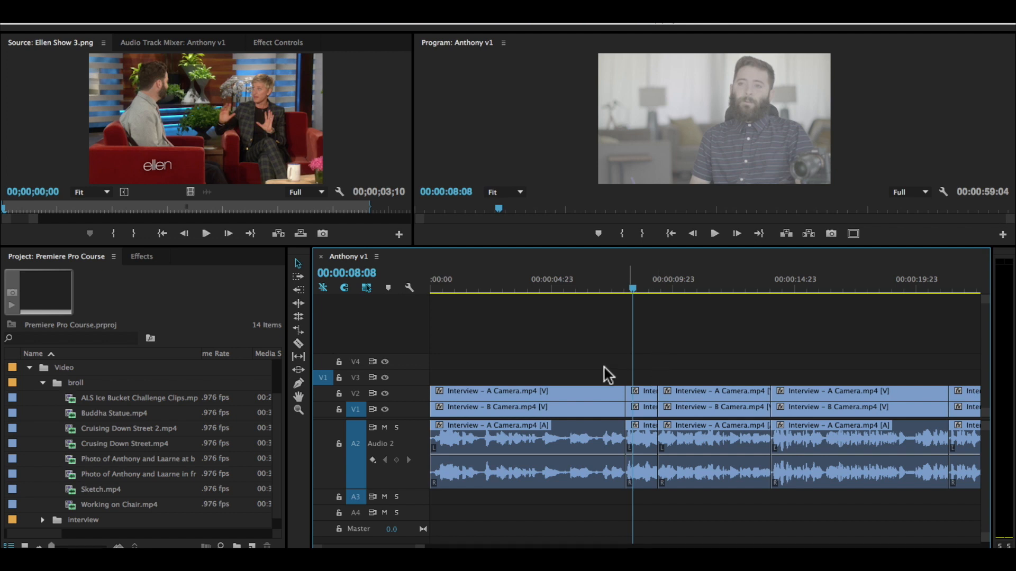
Step: Load ALS Ice Bucket Challenge Clips.mp4 for source viewing, enlarge the monitor area slightly and scrub through its opening footage
double_click(116, 391)
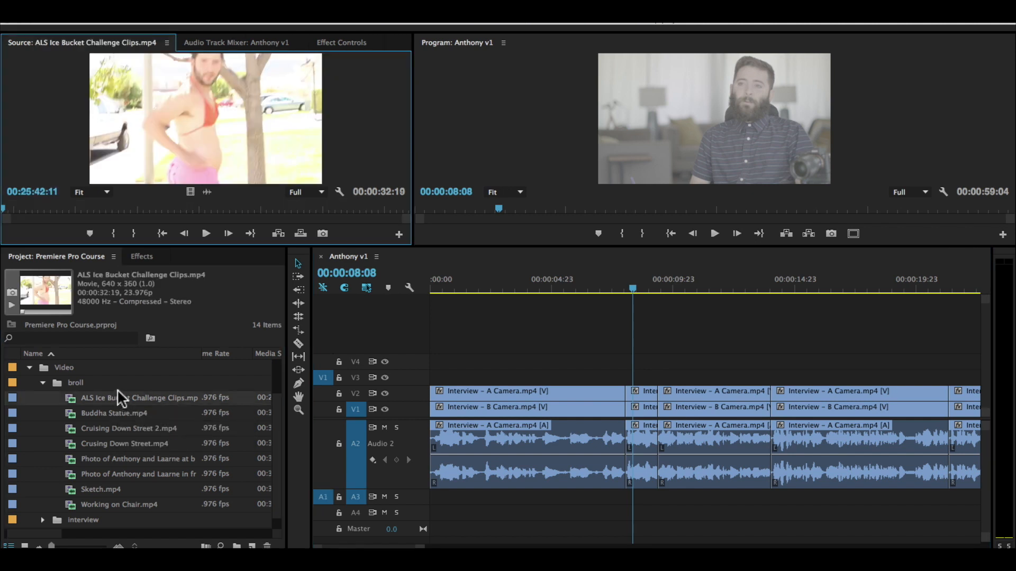
drag(21, 205, 33, 207)
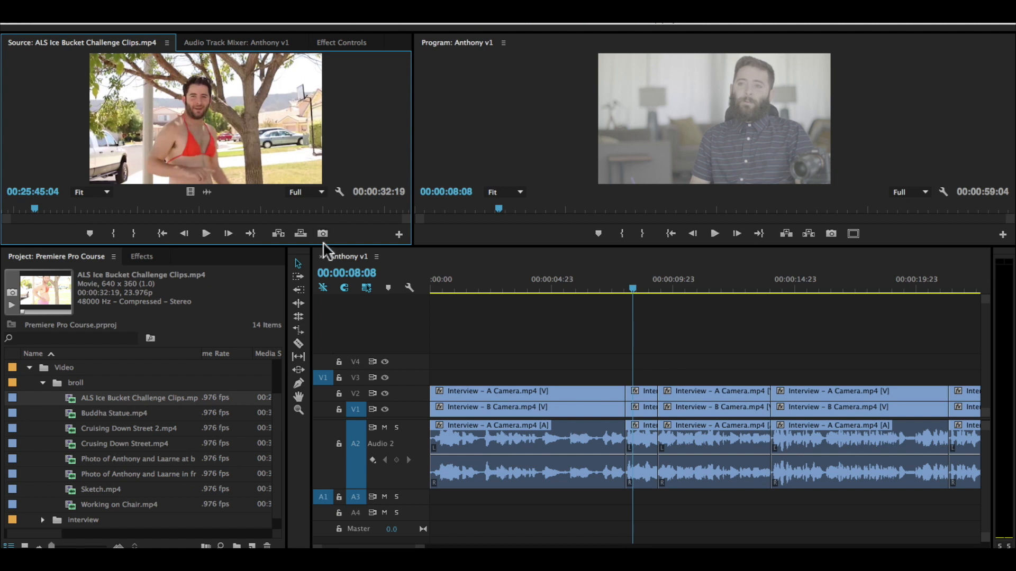
drag(324, 245, 325, 260)
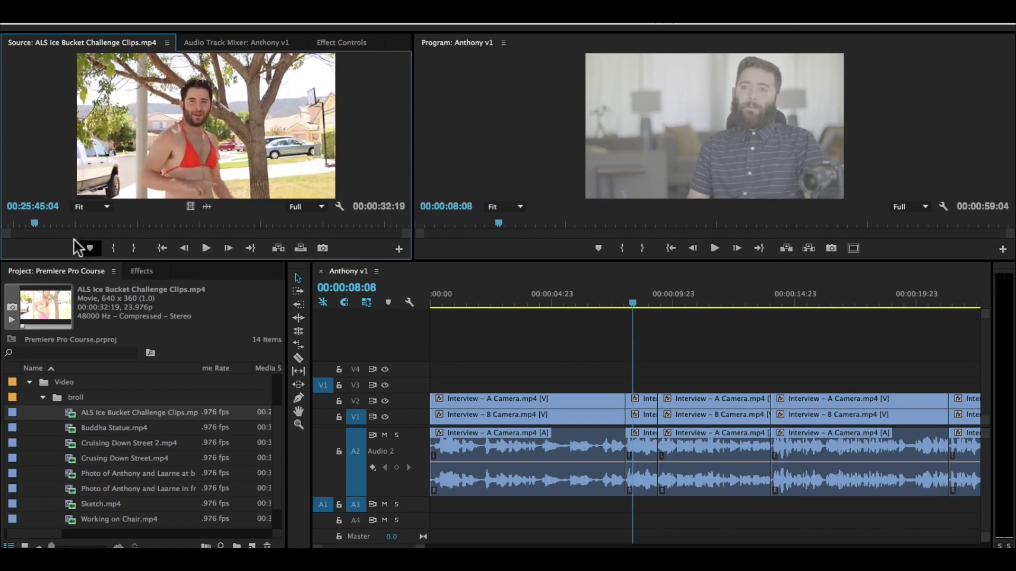
drag(42, 229, 77, 231)
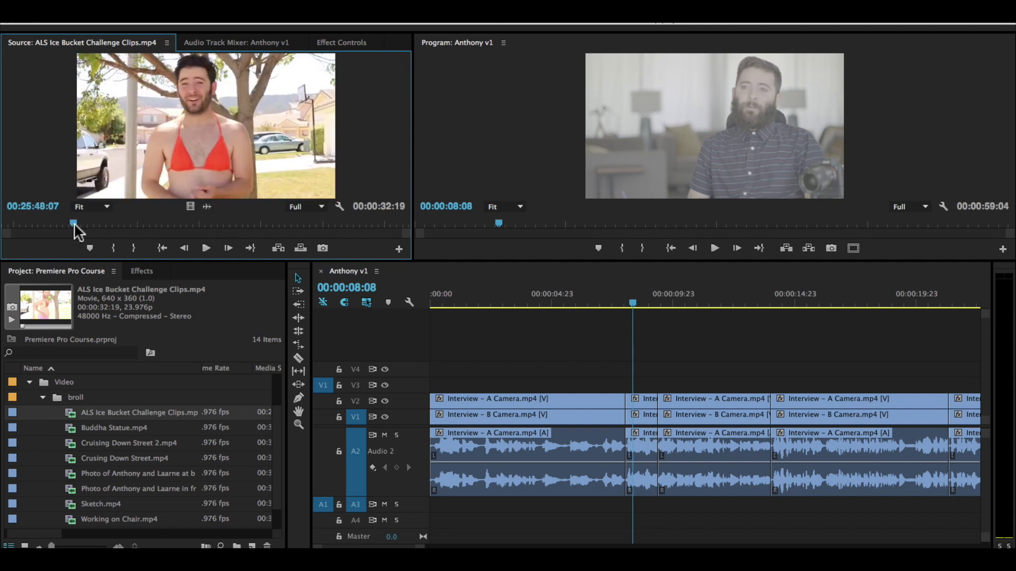
drag(74, 231, 160, 214)
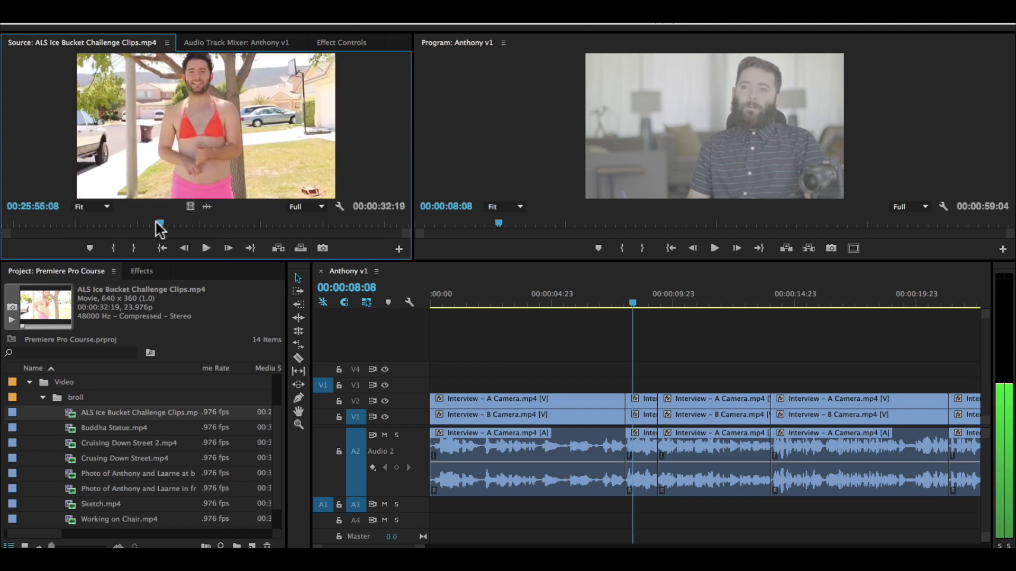
drag(160, 224, 103, 223)
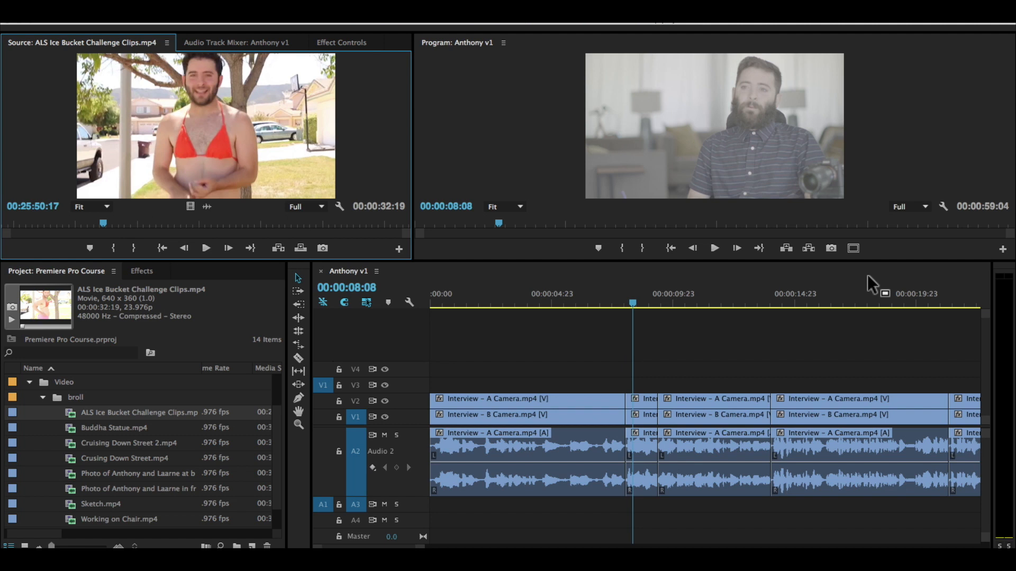
click(61, 225)
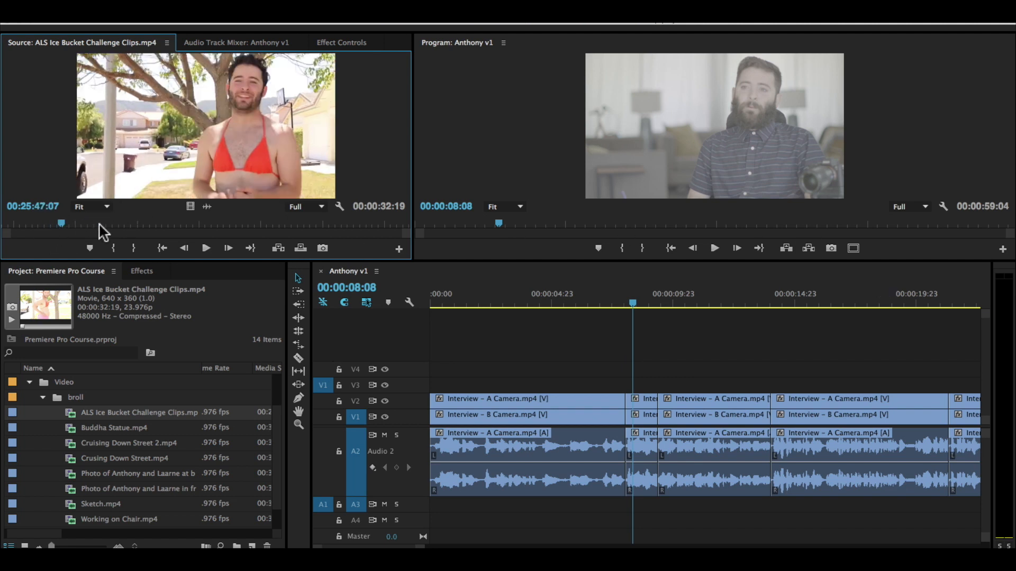
Step: Mark the car-washing shot in the source clip with an In point at 00:25:56:17 and an Out point at 00:25:59:03
mouse_move(85, 225)
mouse_down()
mouse_move(185, 225)
mouse_move(177, 218)
mouse_up()
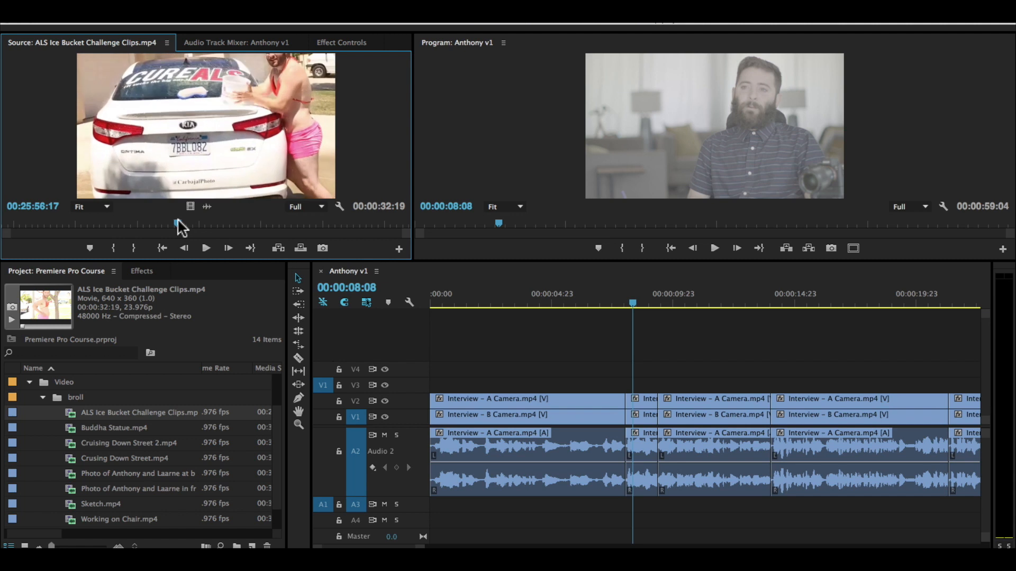
key(i)
key(space)
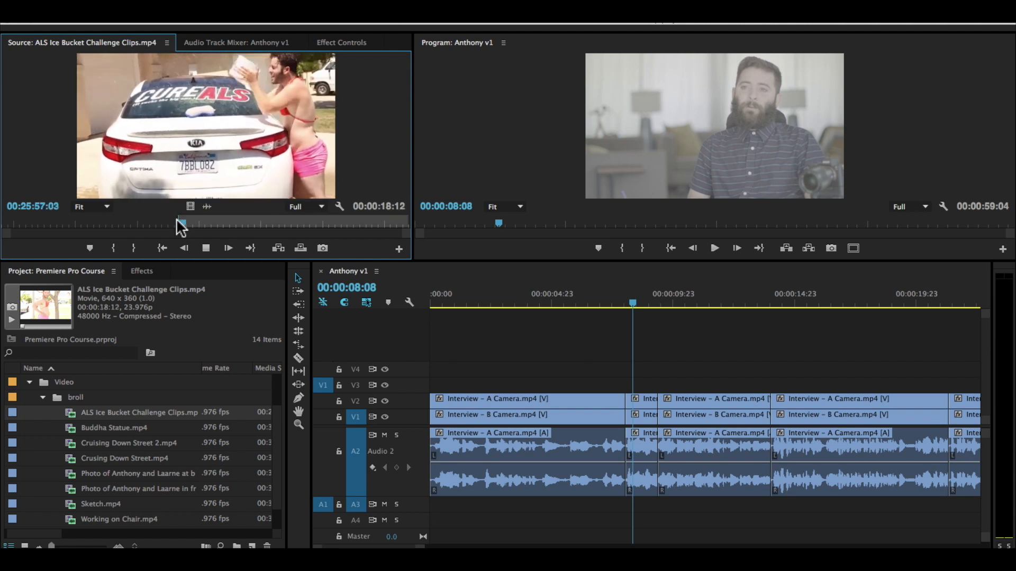
key(space)
key(o)
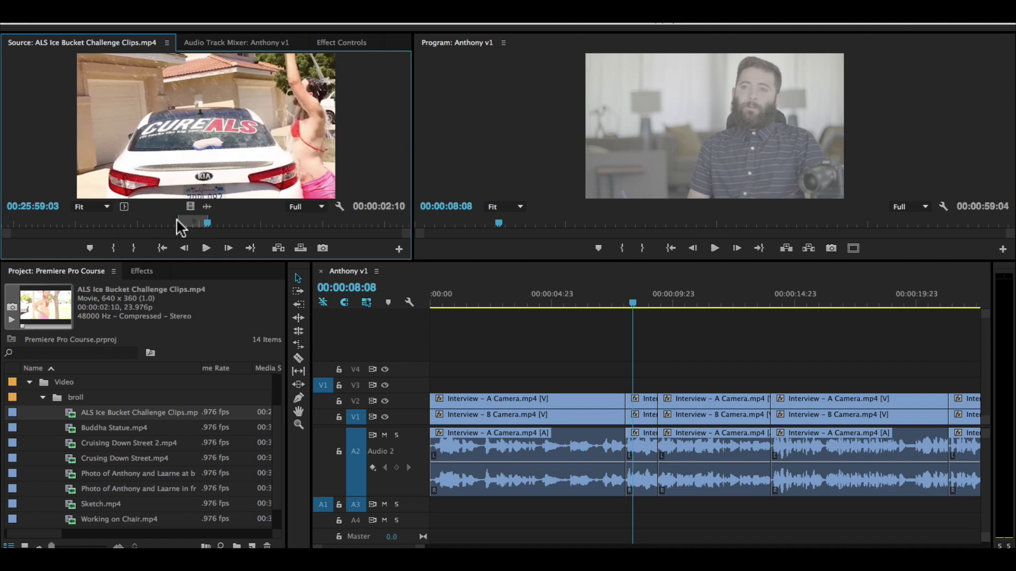
Step: Place only the video of the marked shot on track V3 at the start of the second interview segment and expand V3 for review
drag(192, 211, 623, 386)
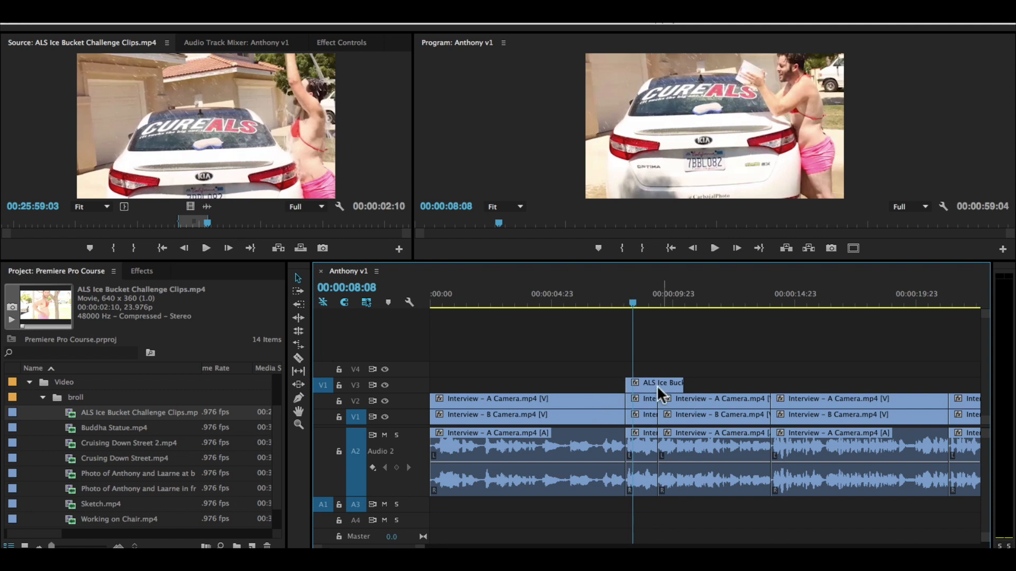
double_click(402, 382)
mouse_move(643, 295)
mouse_down()
mouse_move(625, 304)
mouse_move(673, 306)
mouse_move(636, 312)
mouse_up()
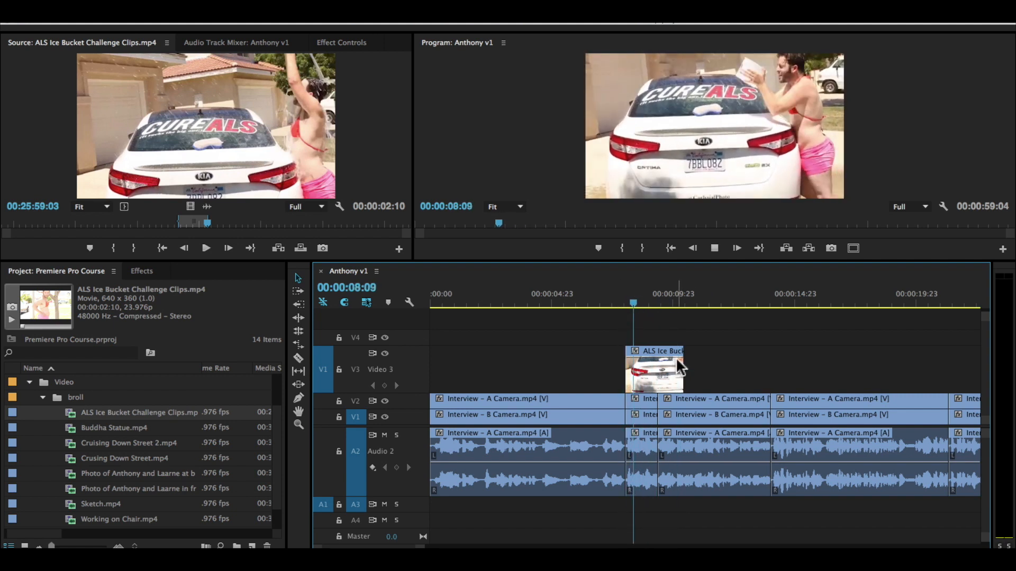
key(space)
key(space)
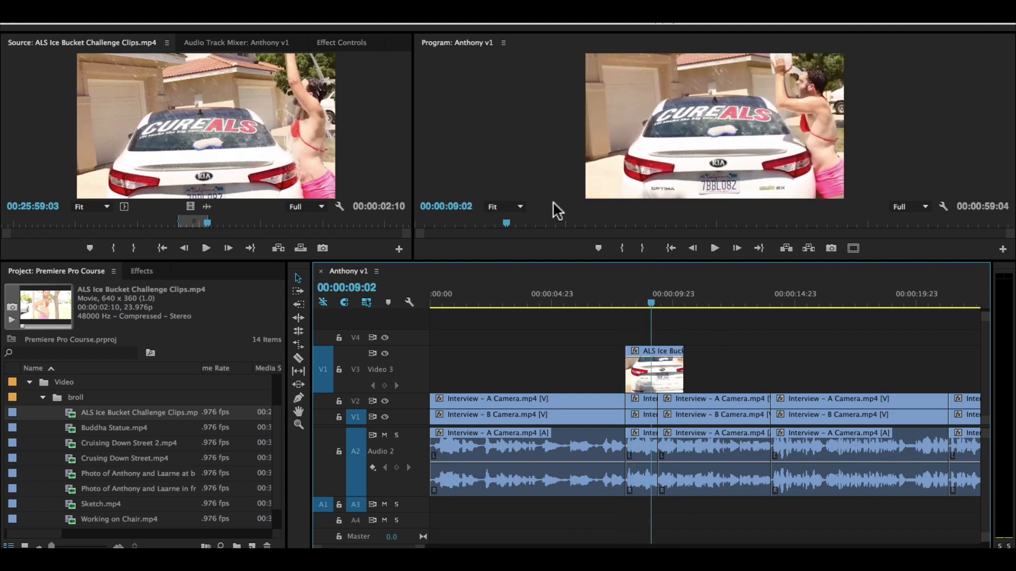
double_click(407, 406)
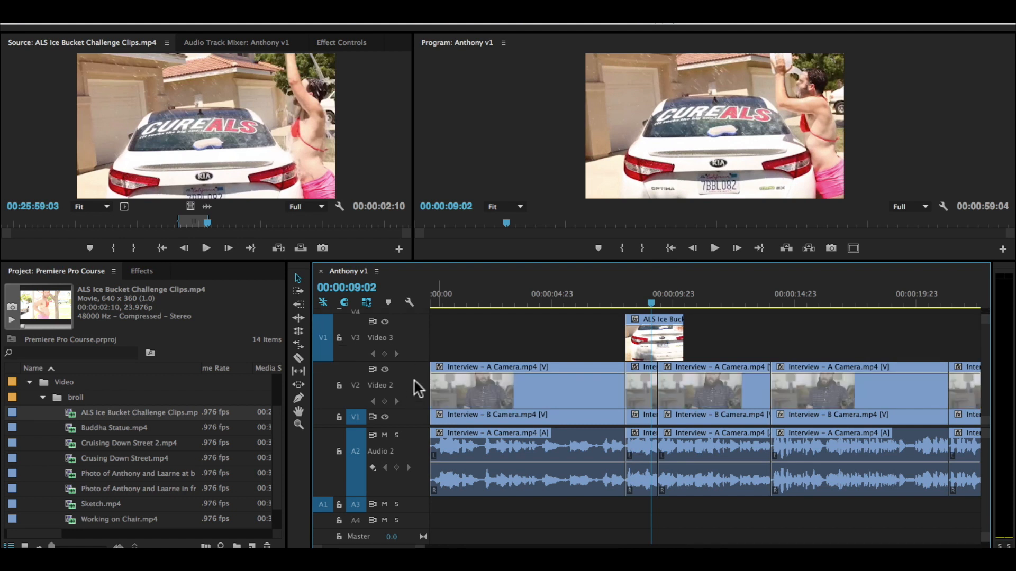
drag(414, 363, 414, 395)
Step: Find the start of the window-wiping shot in the source clip and mark its In point at 00:26:02:17
drag(206, 223, 228, 223)
key(i)
key(space)
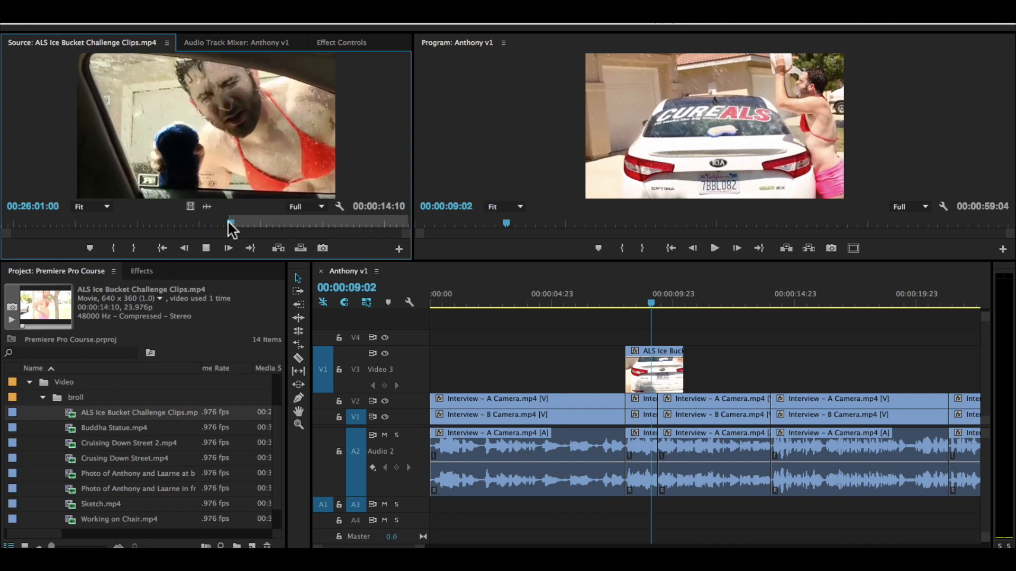
key(i)
key(space)
mouse_move(249, 222)
mouse_down()
mouse_move(234, 223)
mouse_move(267, 223)
mouse_up()
key(i)
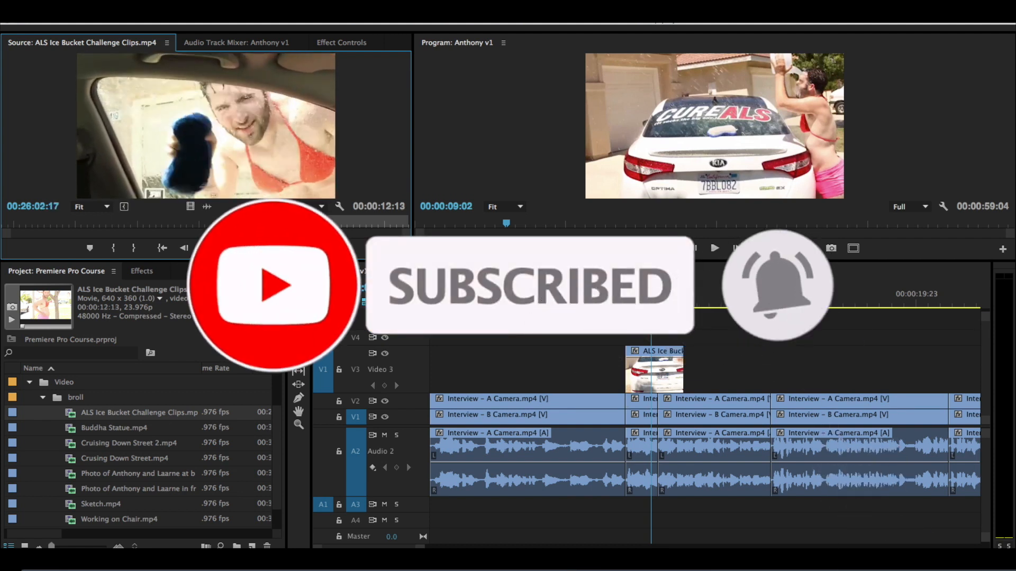
Step: Play the window-wiping shot and mark its Out point at 00:26:04:13
key(space)
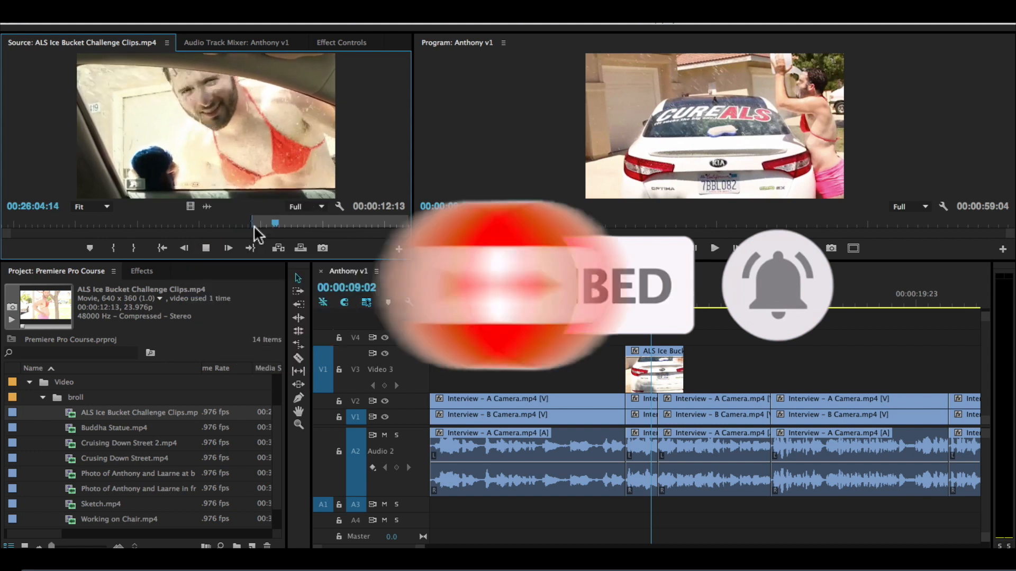
key(o)
key(space)
drag(284, 220, 276, 222)
key(o)
Step: Place only the video of the window-wiping shot on V3 directly after the car-washing clip and play back the edit
drag(431, 255, 703, 380)
click(608, 293)
key(space)
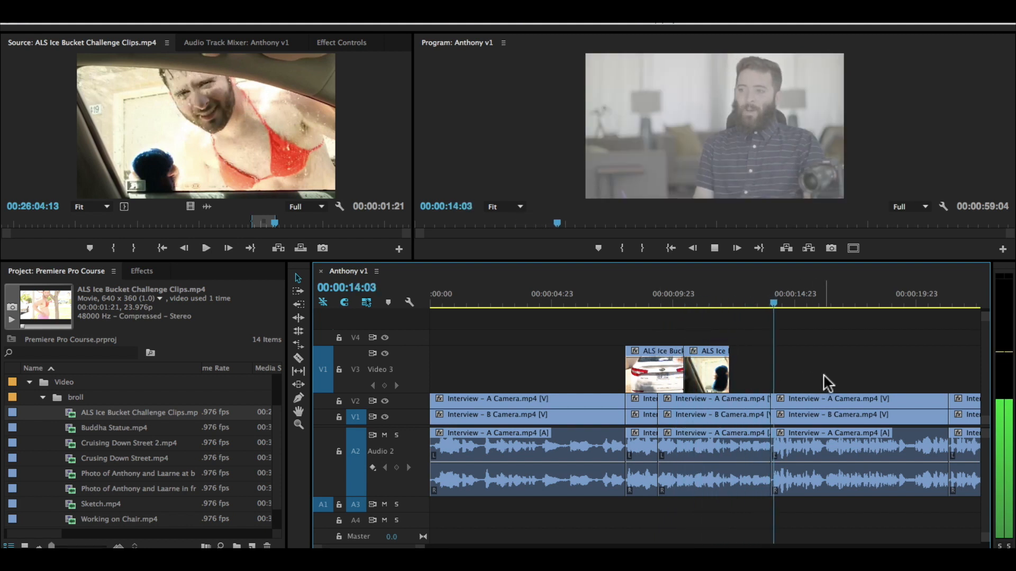
key(space)
Step: Mark In and Out points around the ice-bucket dumping shot in the source clip, keeping a duration of 00:00:02:18
mouse_move(290, 223)
mouse_down()
mouse_move(321, 225)
mouse_move(293, 222)
mouse_up()
key(i)
key(space)
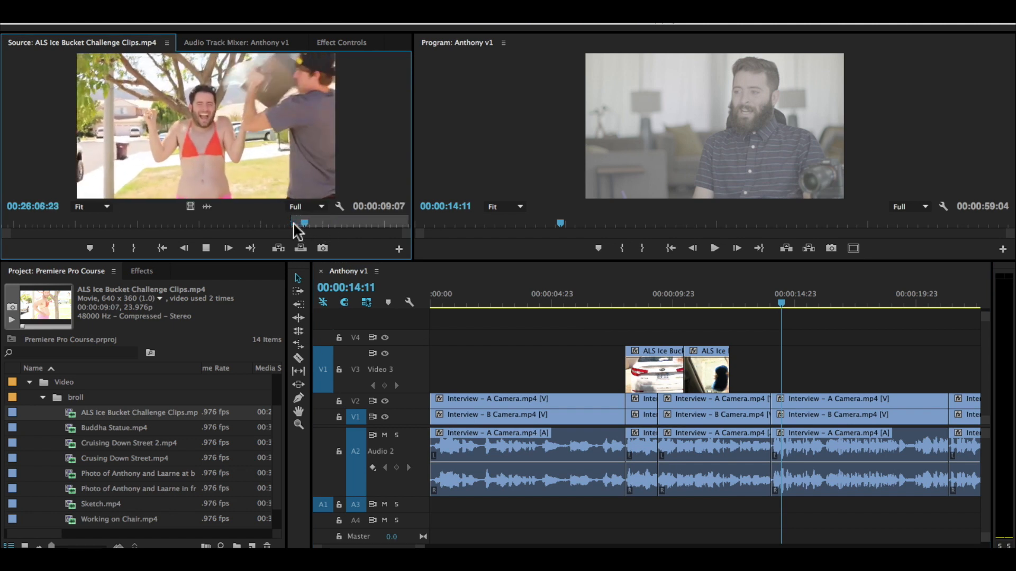
key(o)
key(o)
Step: Place only the video of the ice-bucket shot on V3 after the window-wiping clip and play back the three-shot run
drag(191, 207, 730, 368)
click(708, 304)
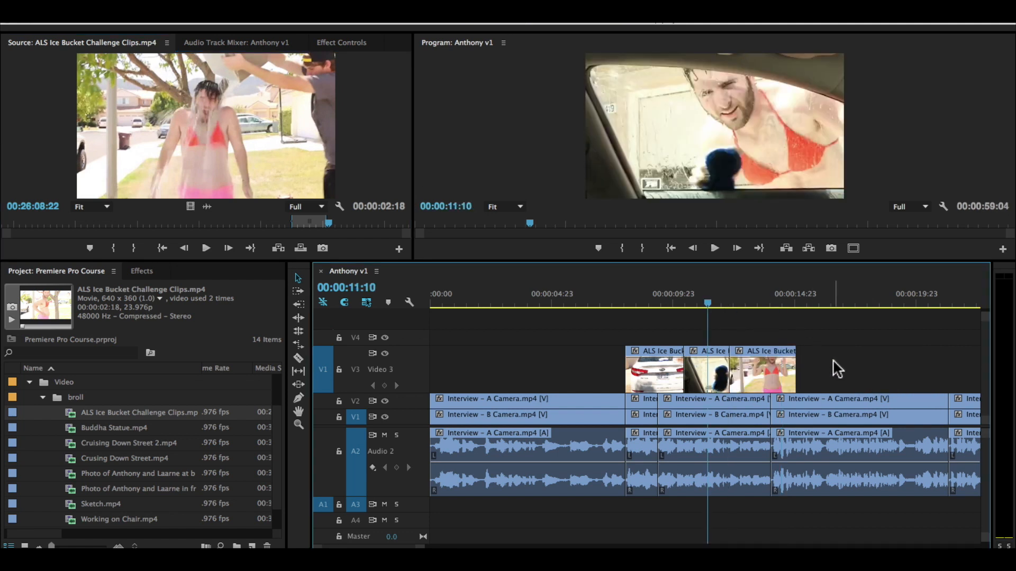
key(space)
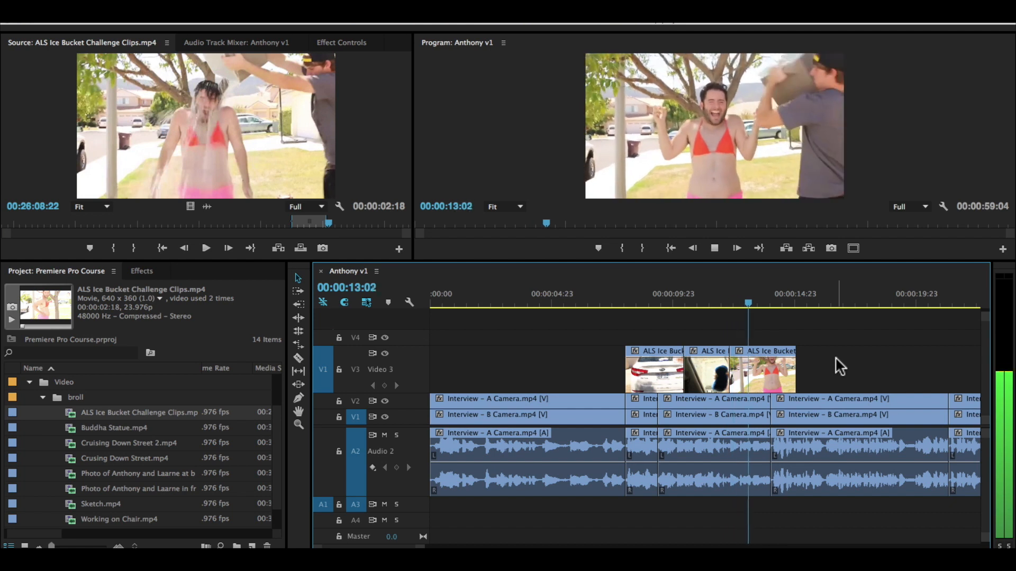
key(space)
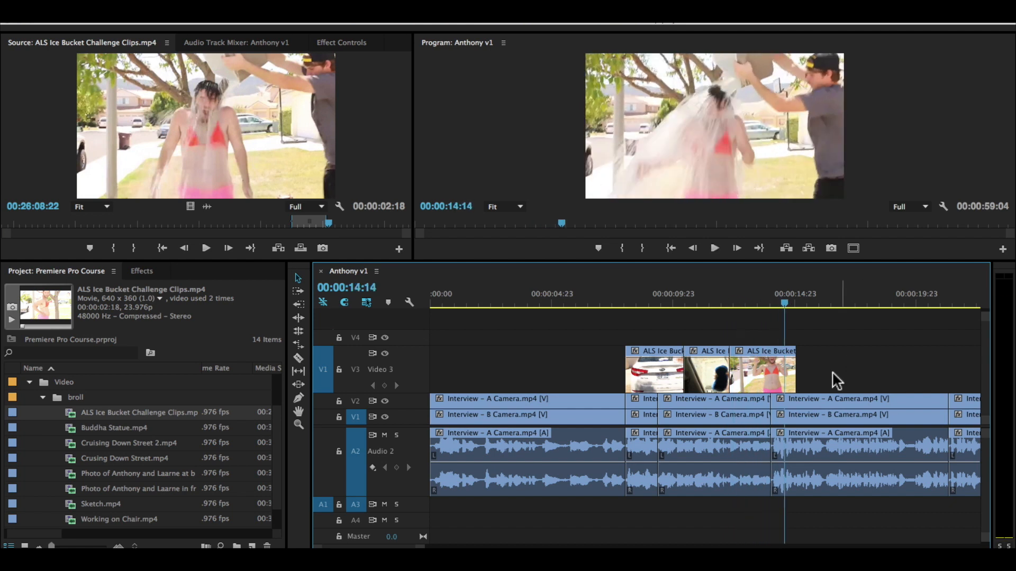
key(space)
key(space)
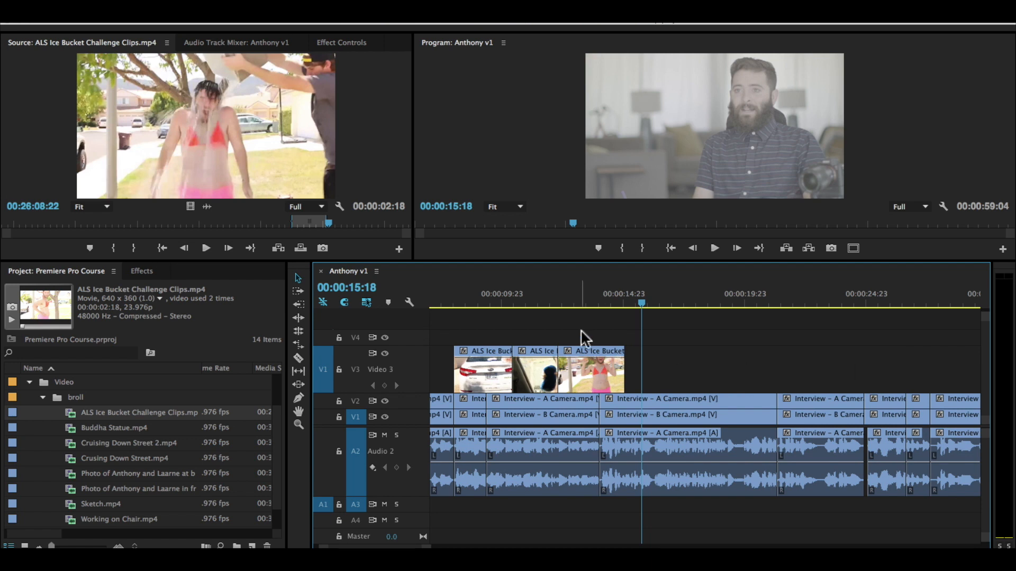
Step: Play the interview onward from 00:00:14:20 to find the next B-roll spot, and park the playhead at 00:00:23:02
drag(586, 300, 618, 297)
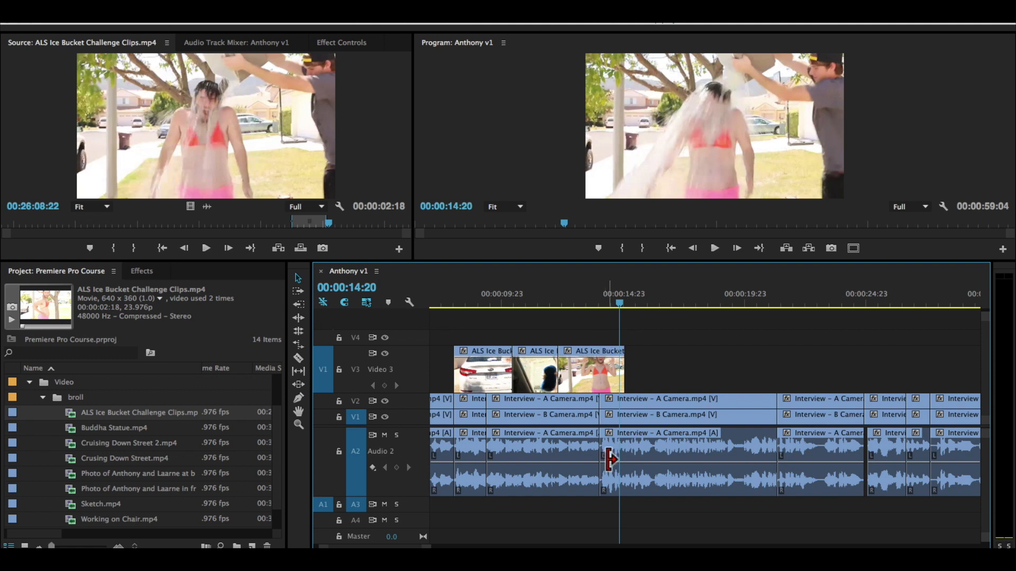
scroll(589, 485, down, 1)
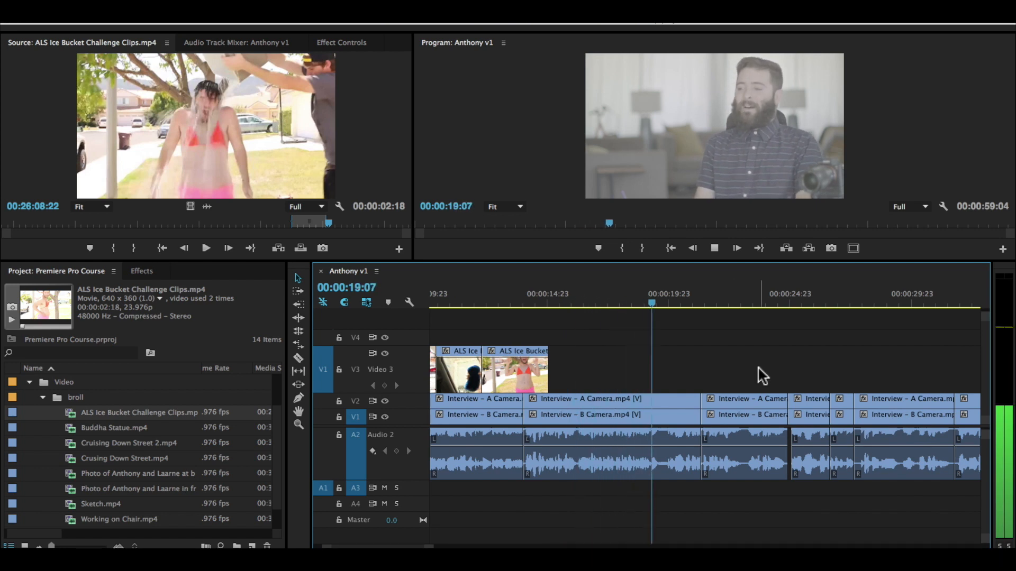
key(space)
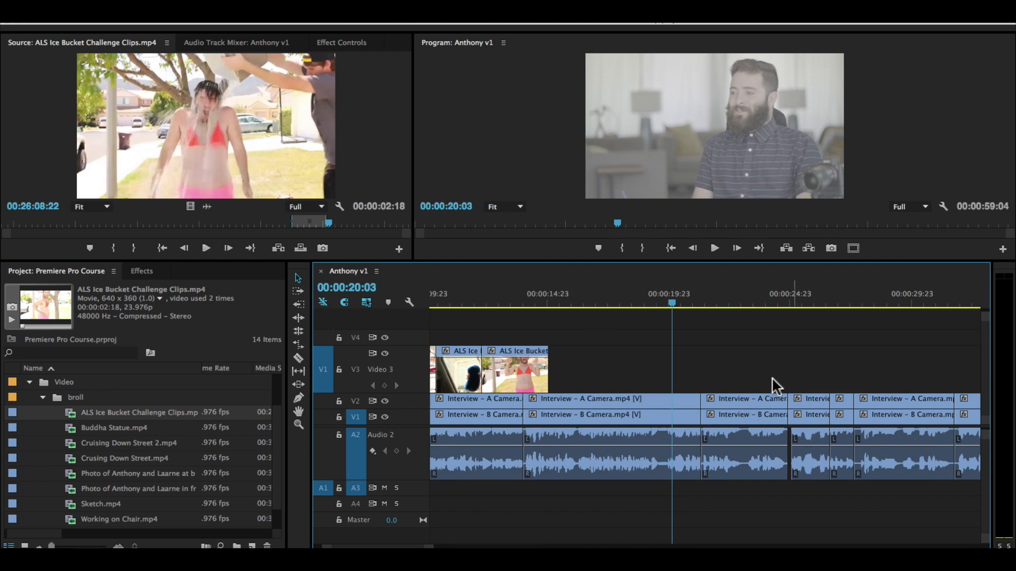
key(space)
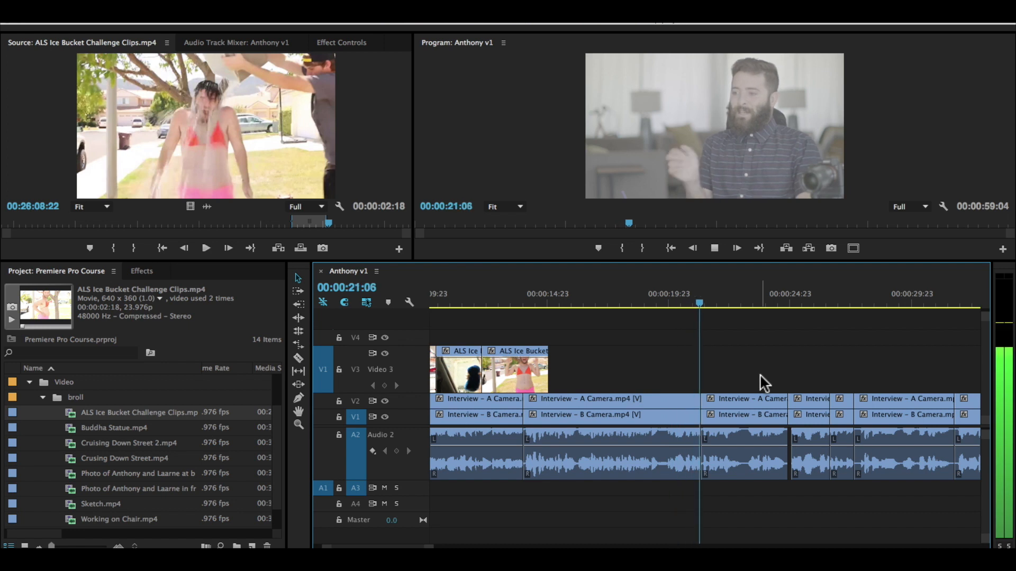
key(space)
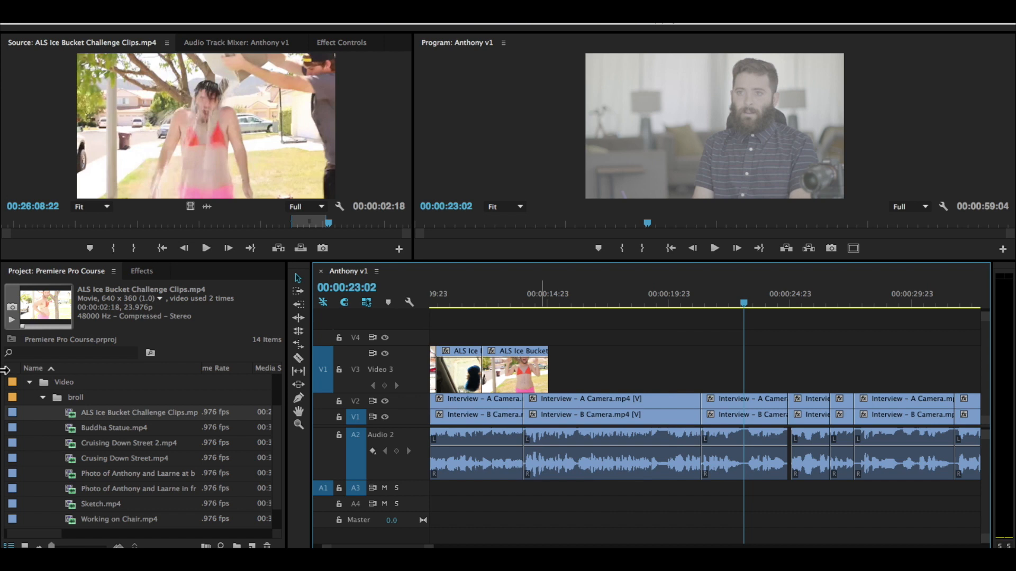
Step: Expand the Photos bin and preview the stills Social Media 1.png through Social Media 4.png in the source view
click(42, 394)
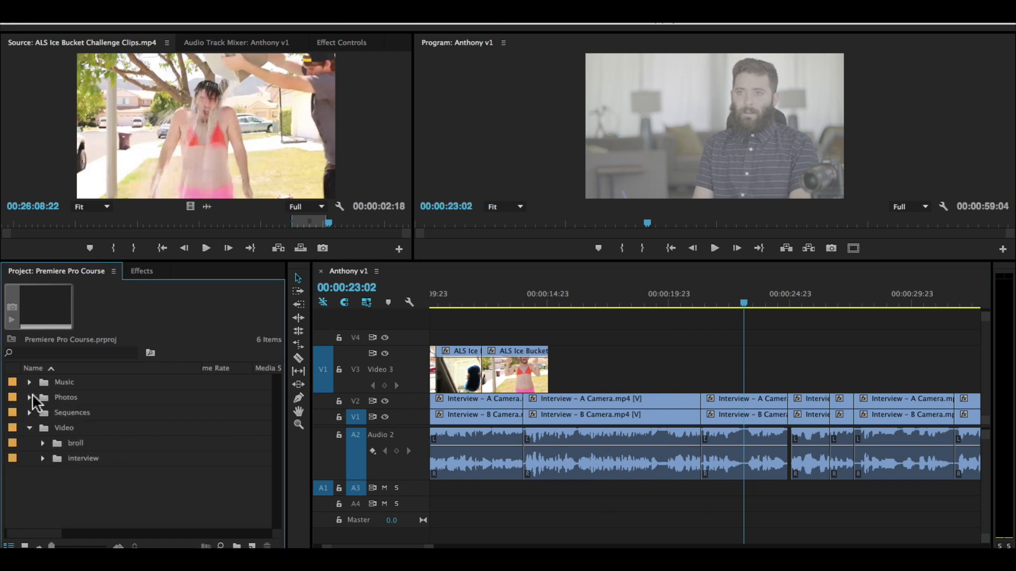
click(29, 398)
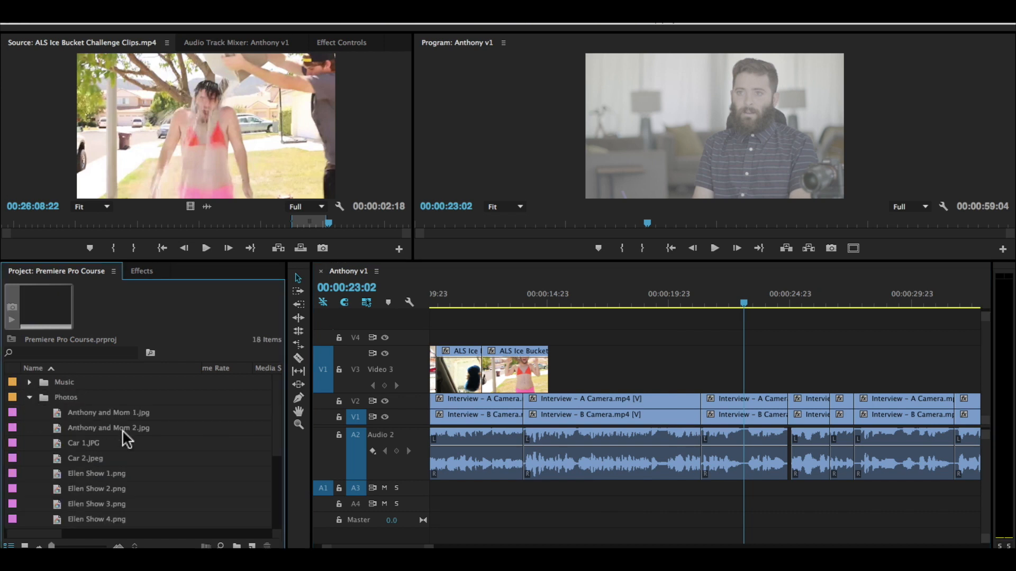
scroll(143, 449, down, 3)
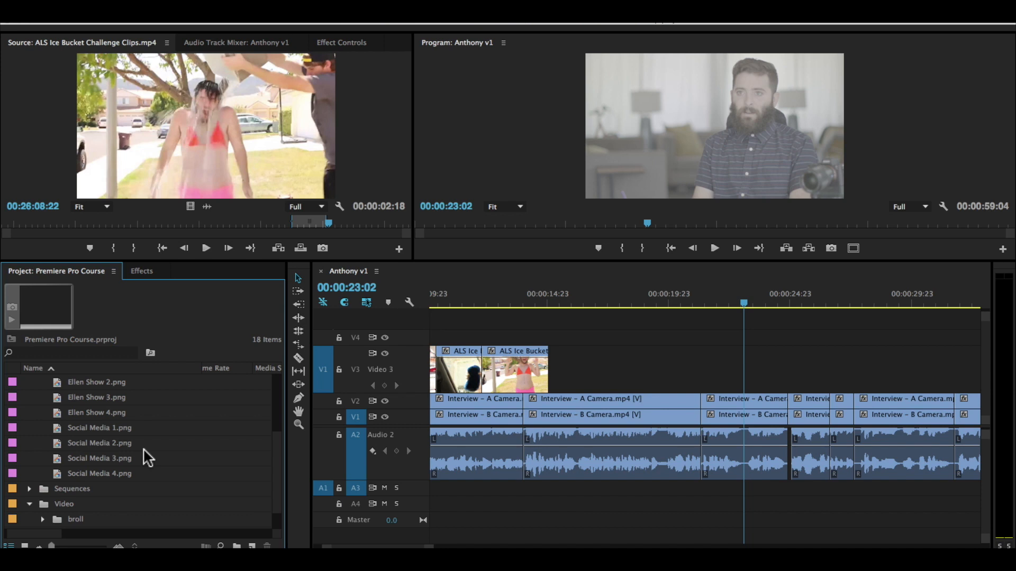
double_click(100, 426)
double_click(100, 444)
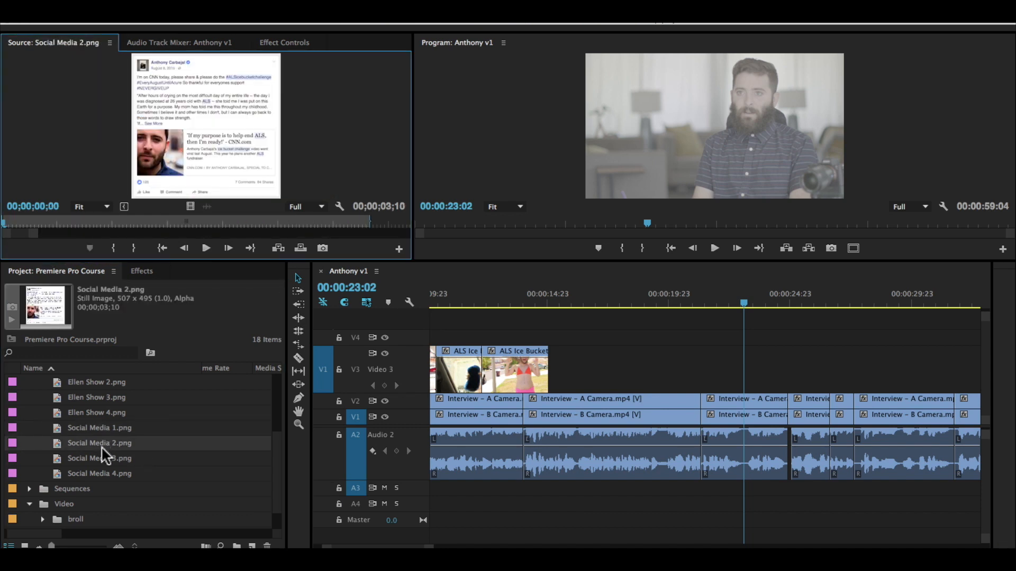
double_click(99, 458)
double_click(101, 473)
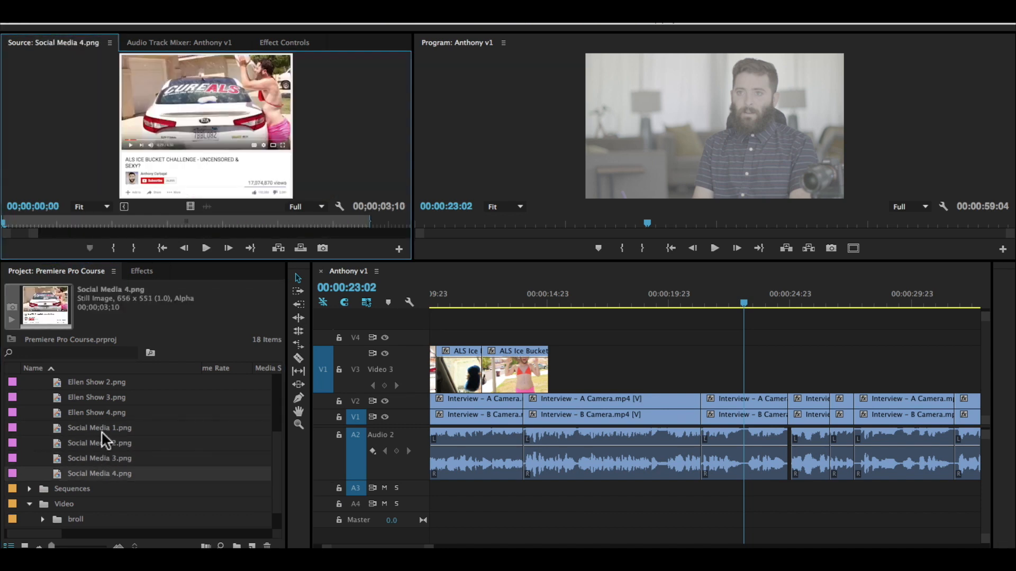
Step: Place all four Social Media stills in a row on V3, starting at the interview cut at 00:00:21:08
click(101, 428)
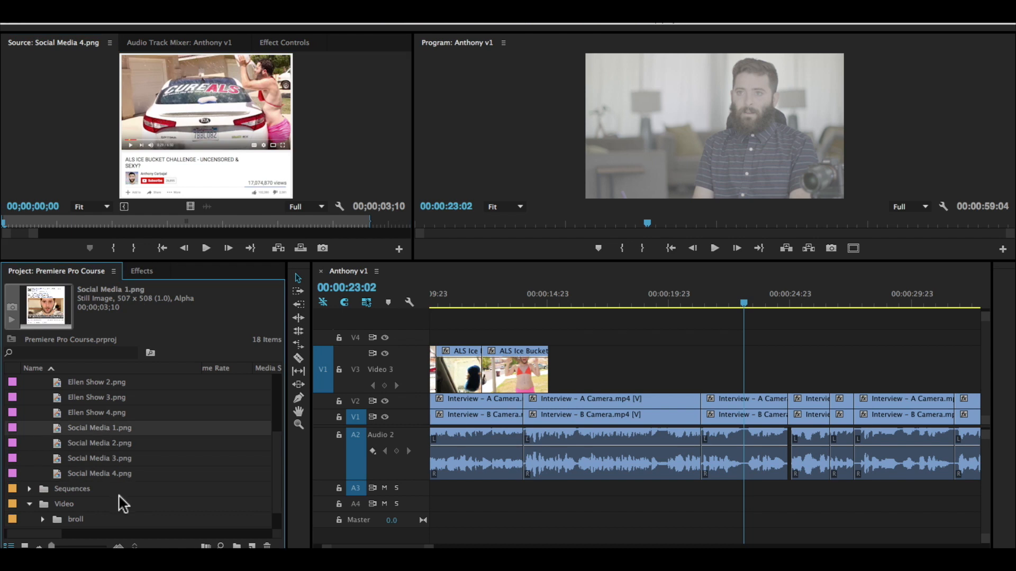
shift+click(94, 471)
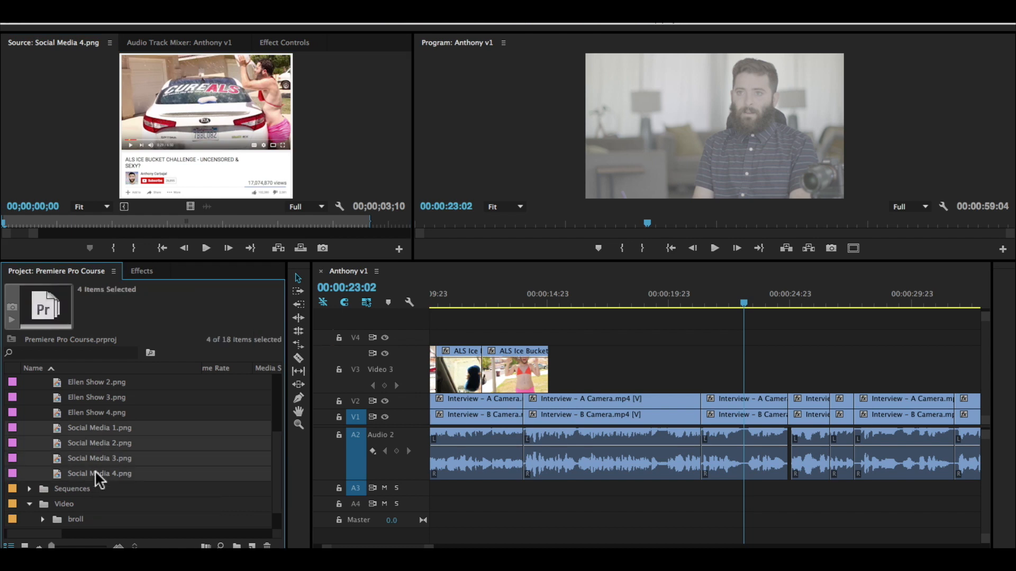
drag(94, 471, 841, 389)
scroll(841, 389, right, 3)
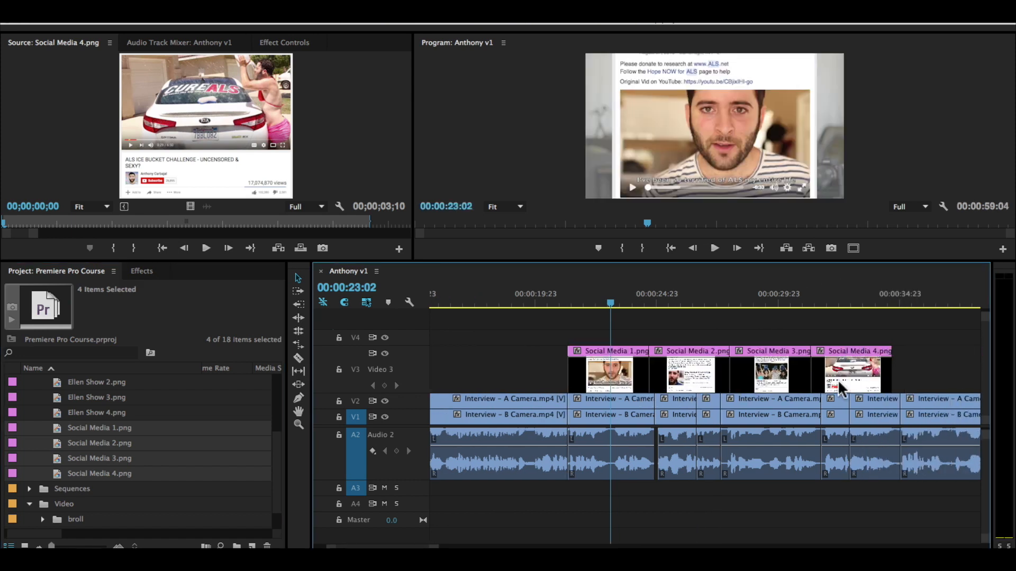
Step: Stack Social Media 2, 3 and 4 above Social Media 1 on V4, V5 and V6, each starting slightly after the one below
click(700, 373)
drag(671, 357, 598, 341)
drag(770, 349, 629, 324)
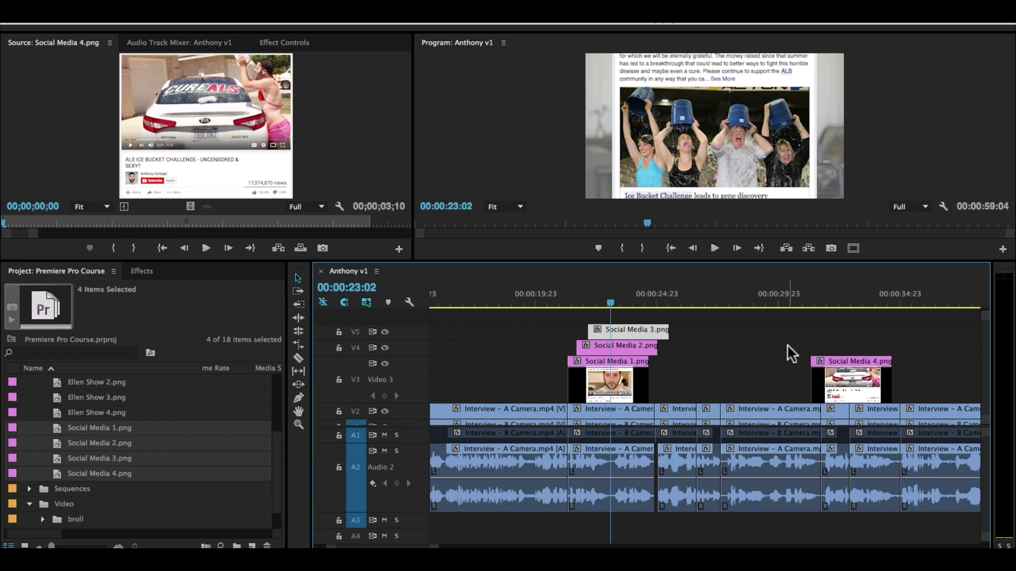
drag(818, 379, 603, 317)
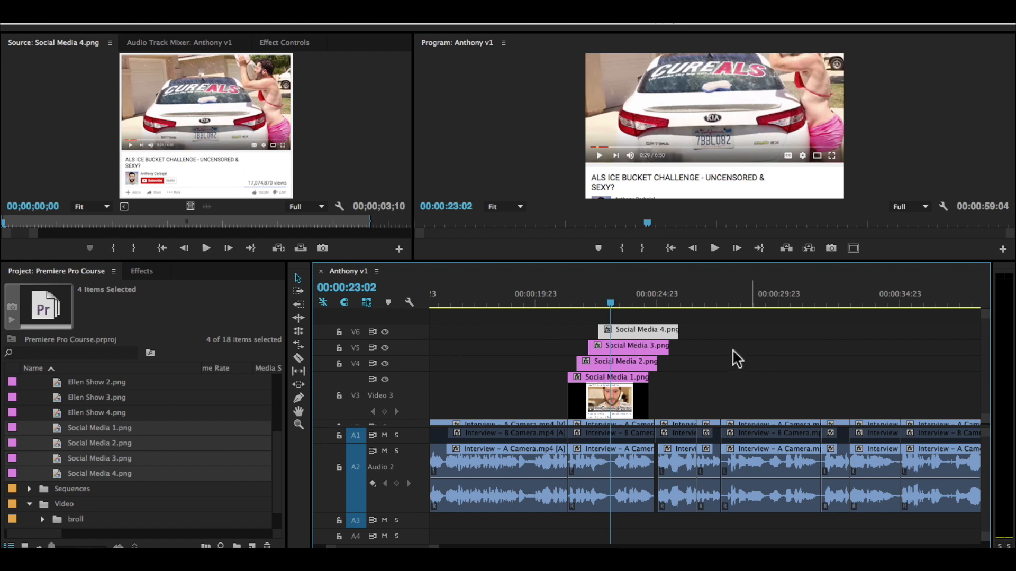
Step: Scrub the stacked stills, return the playhead to their start at 00:00:21:08, and save the project
drag(603, 299, 630, 298)
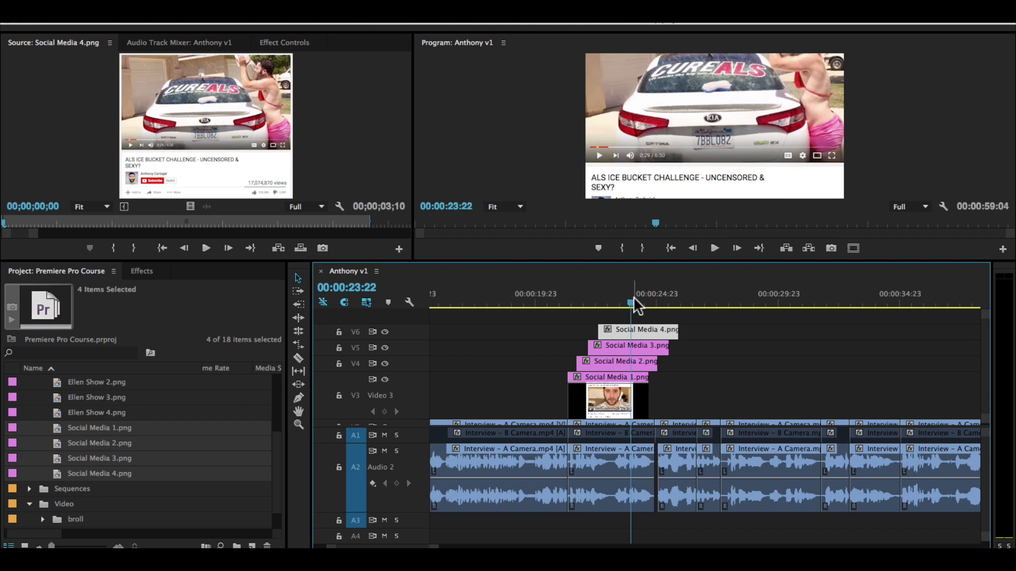
key(Up)
key(Up)
key(Up)
key(Up)
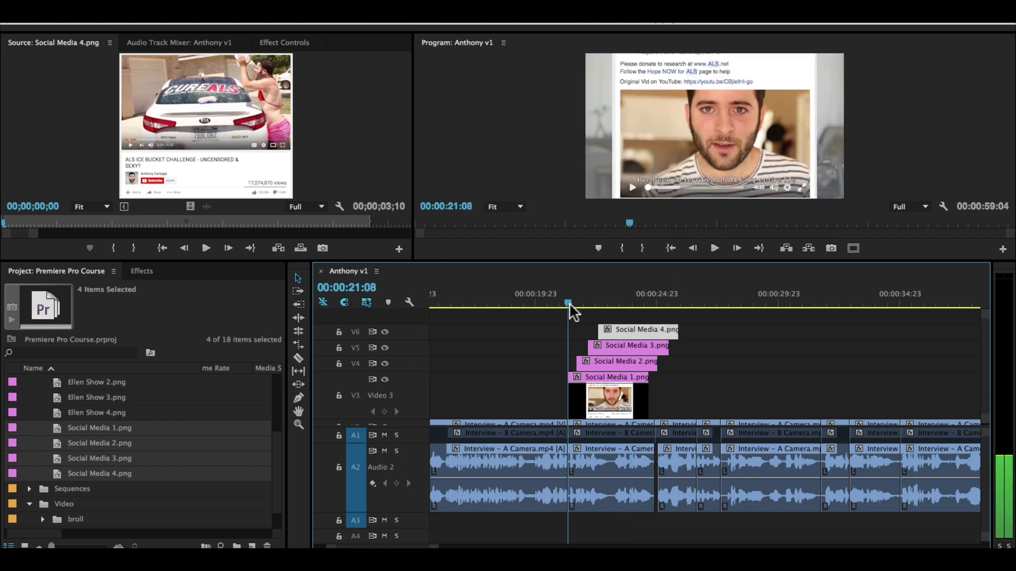
scroll(678, 388, down, 1)
scroll(678, 388, down, 1)
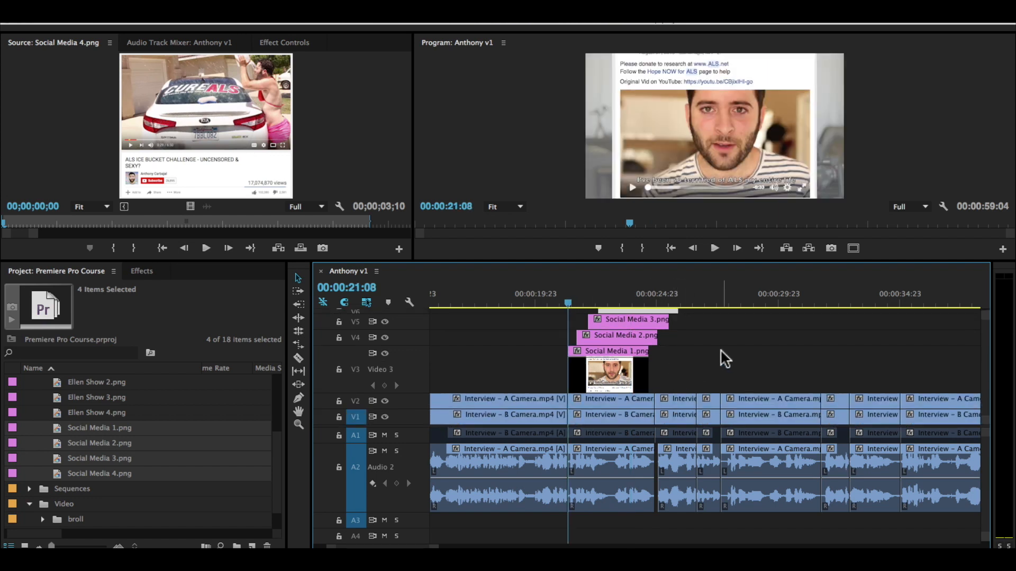
key(ctrl+s)
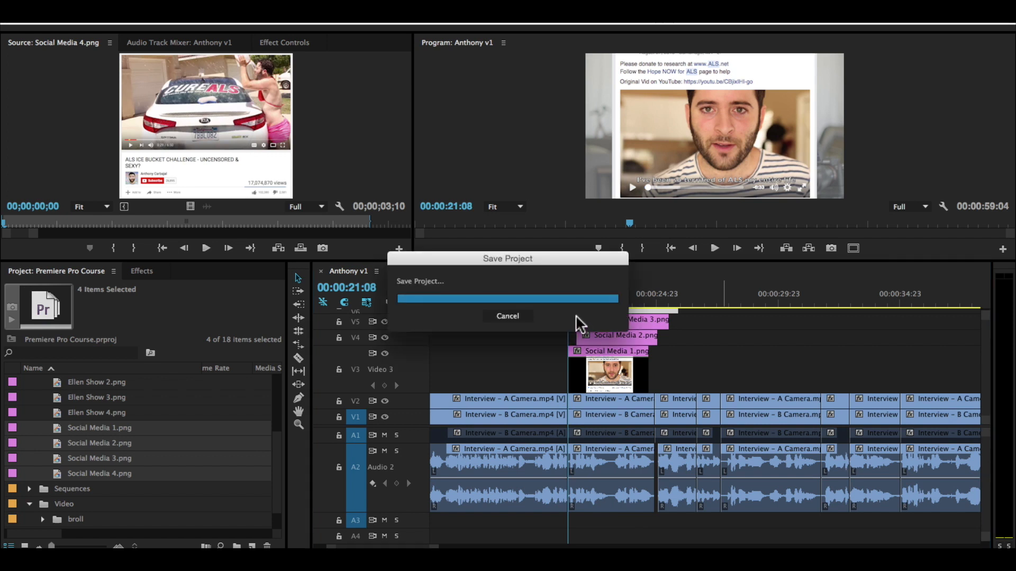
Step: Park the playhead at 00:00:21:14 and shrink the monitor area to give the timeline more height
scroll(701, 344, up, 1)
scroll(693, 340, down, 1)
drag(597, 292, 574, 302)
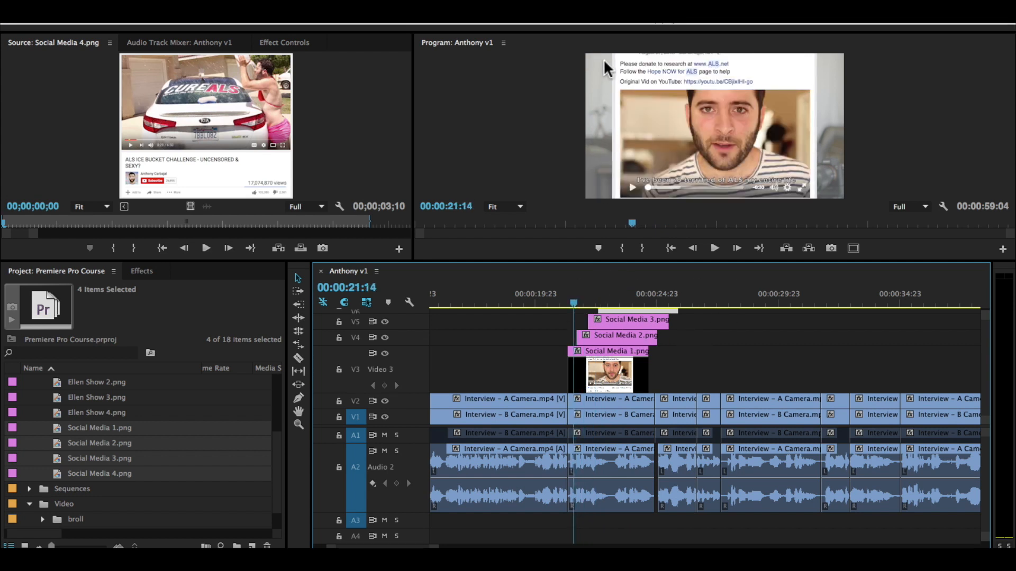
drag(675, 260, 674, 302)
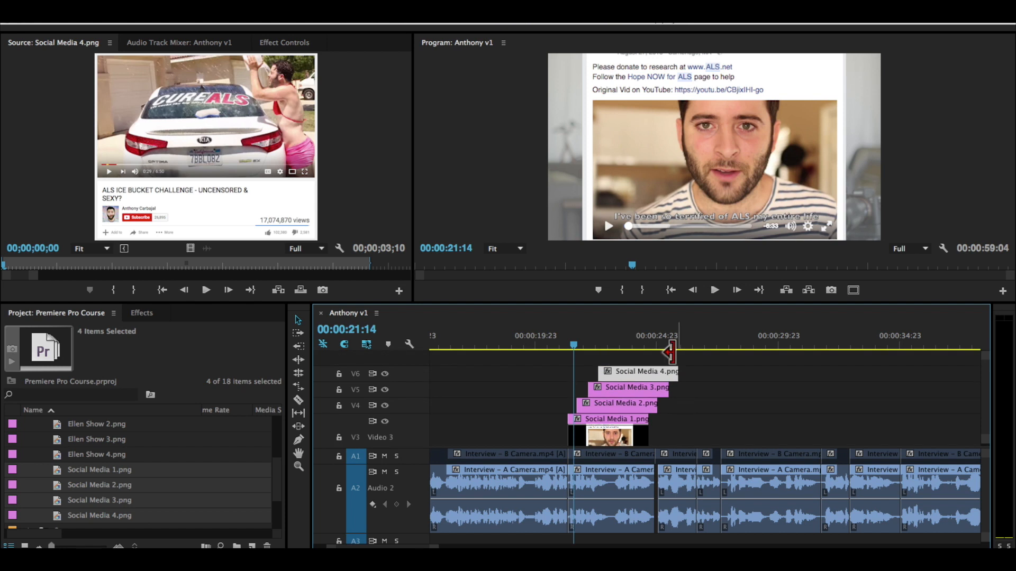
drag(652, 304, 642, 215)
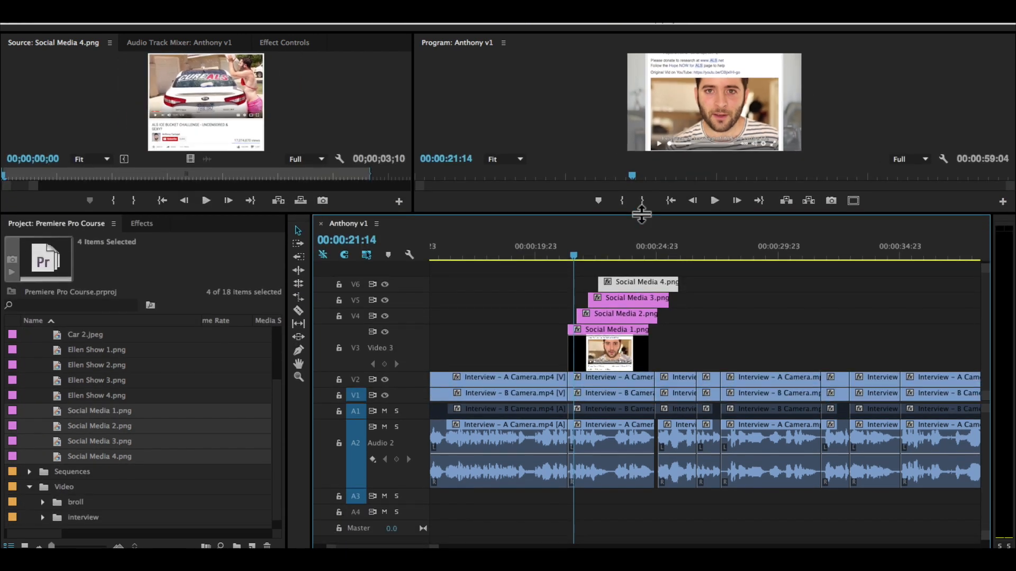
Step: Select all four stacked Social Media stills and move them up one track, onto V4 through V7
drag(683, 346, 605, 267)
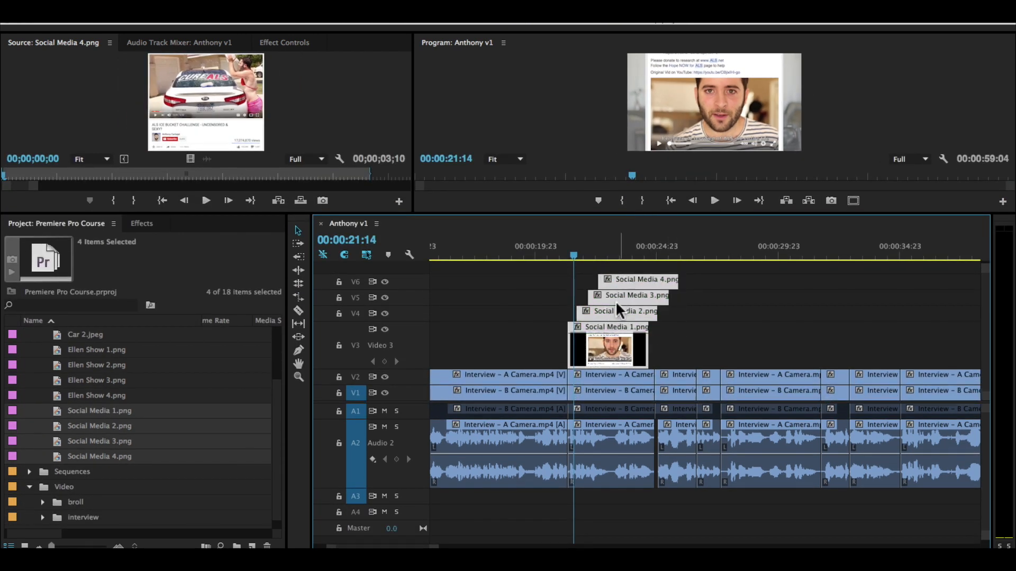
drag(609, 333, 611, 317)
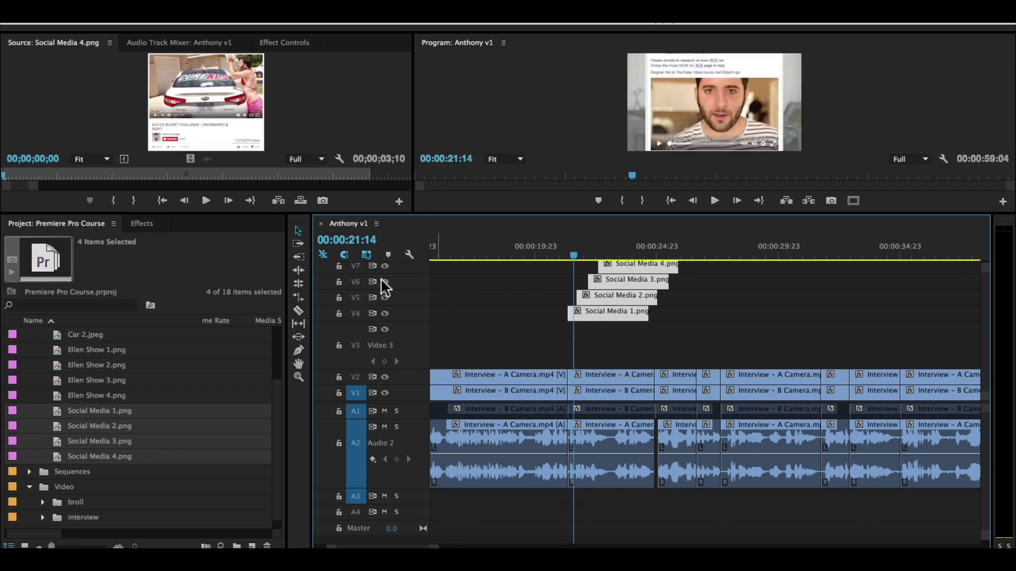
Step: Collapse the Photos bin in the project and create a new top-level bin named Graphics
scroll(475, 304, up, 1)
scroll(653, 332, down, 1)
scroll(90, 386, up, 3)
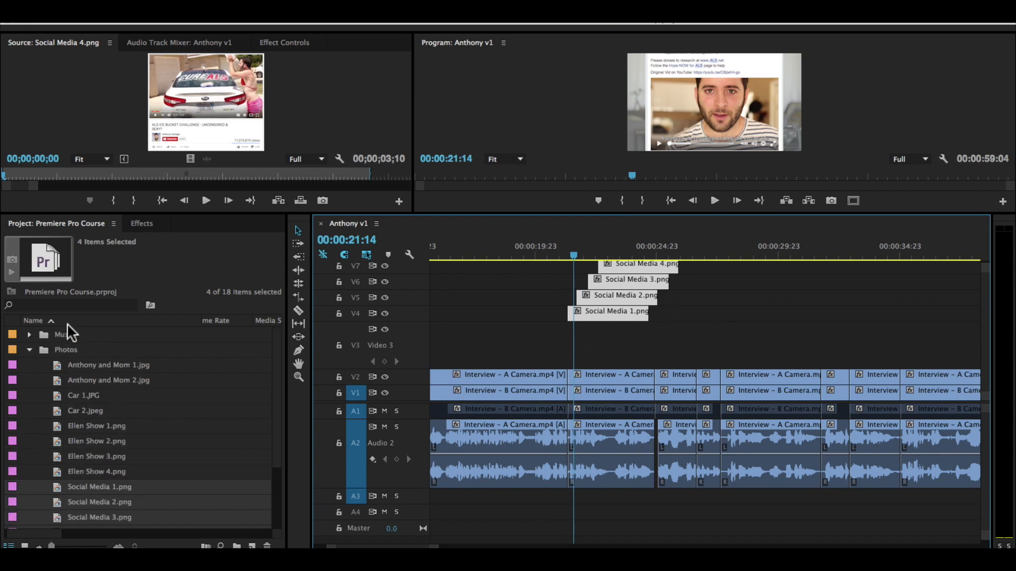
scroll(142, 447, down, 3)
click(29, 505)
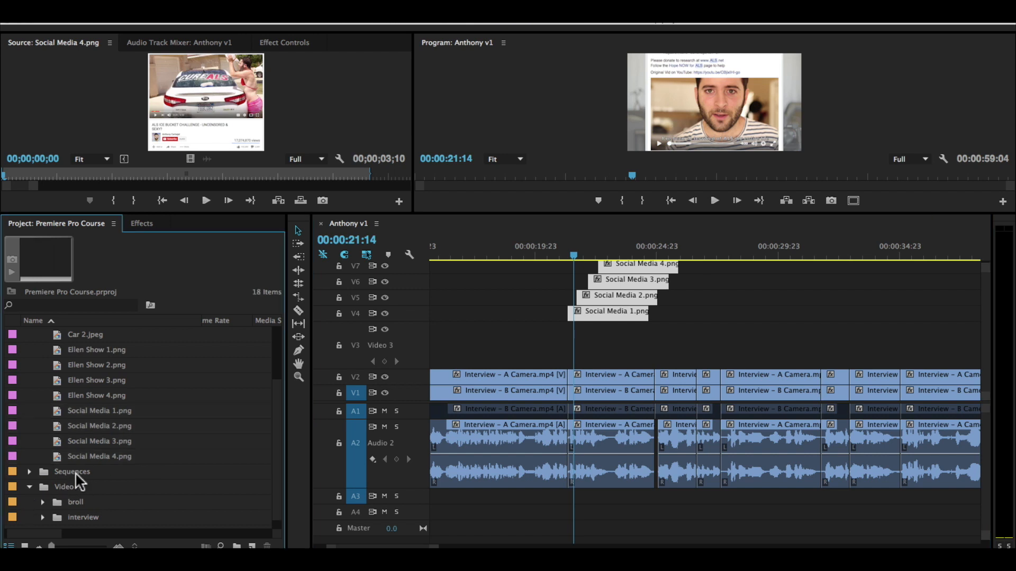
scroll(79, 476, up, 3)
click(30, 350)
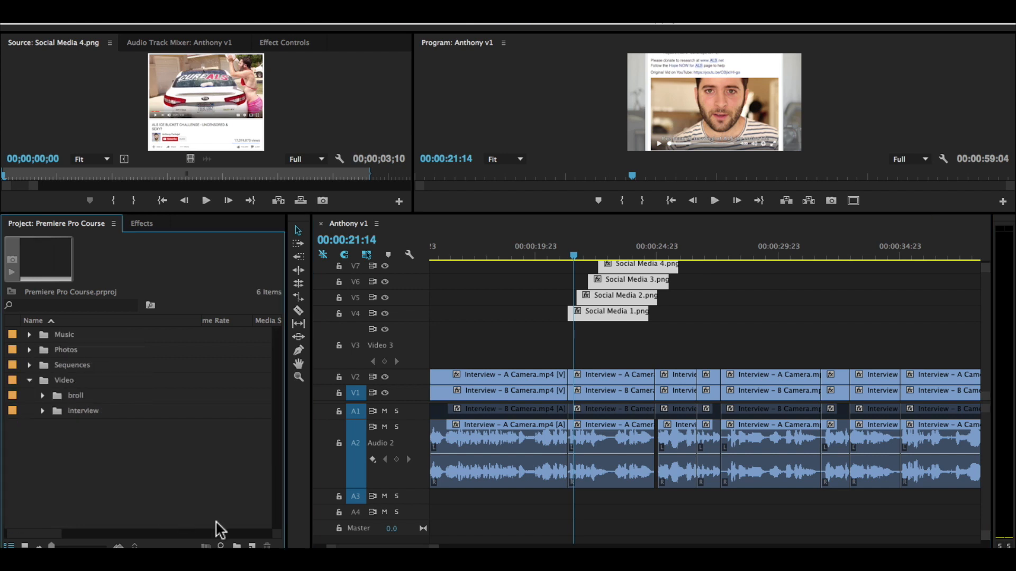
click(236, 546)
text(Graph)
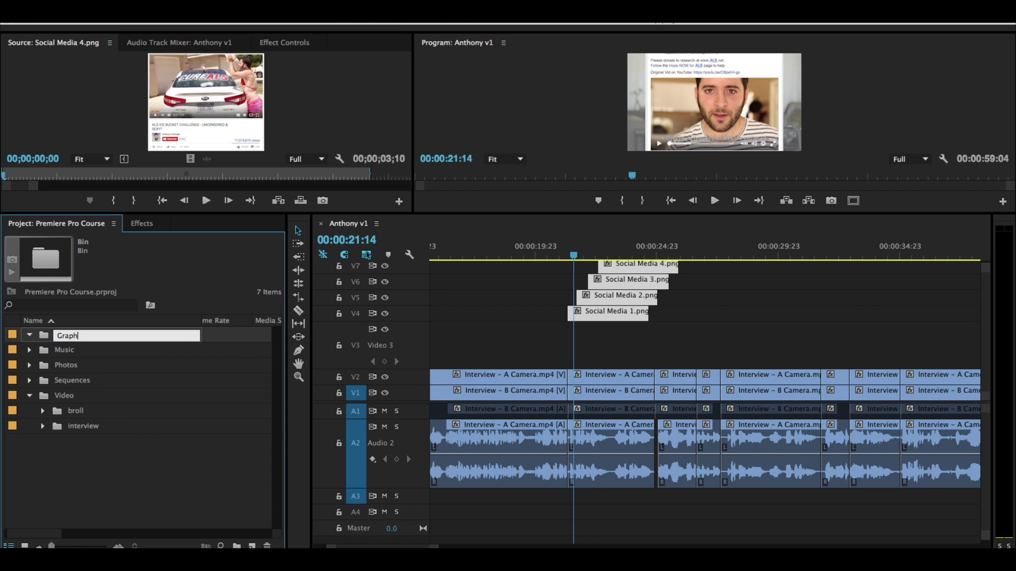
text(ics)
key(Tab)
click(78, 336)
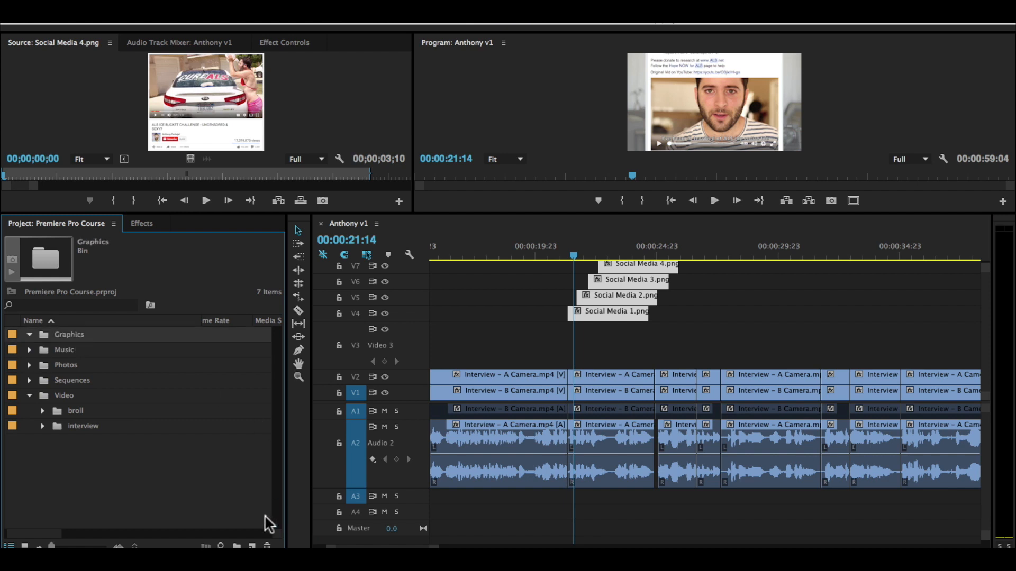
Step: Start a new color matte in the Graphics bin at 640 × 360, 23.976 fps, with square pixels
click(253, 546)
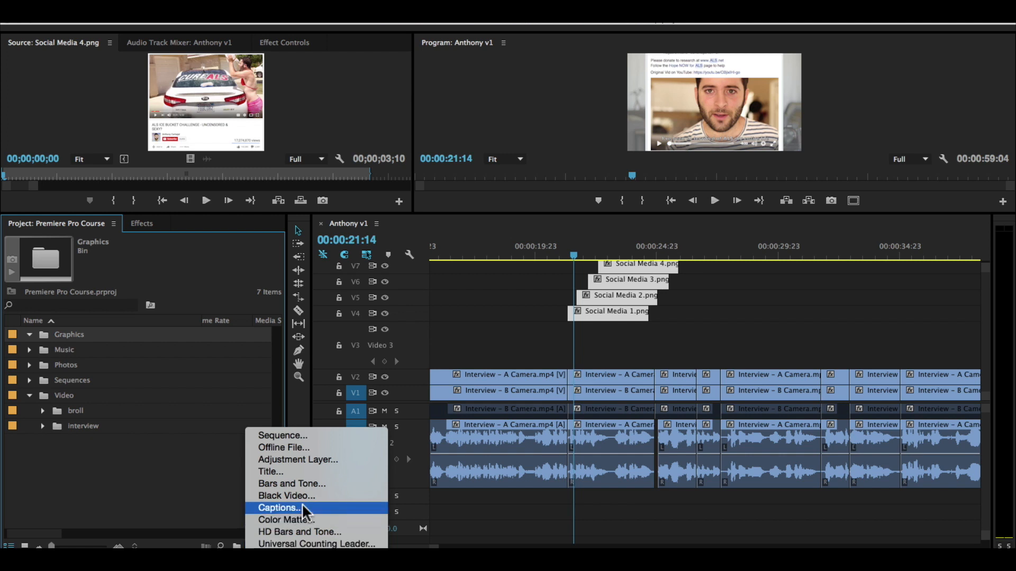
click(299, 520)
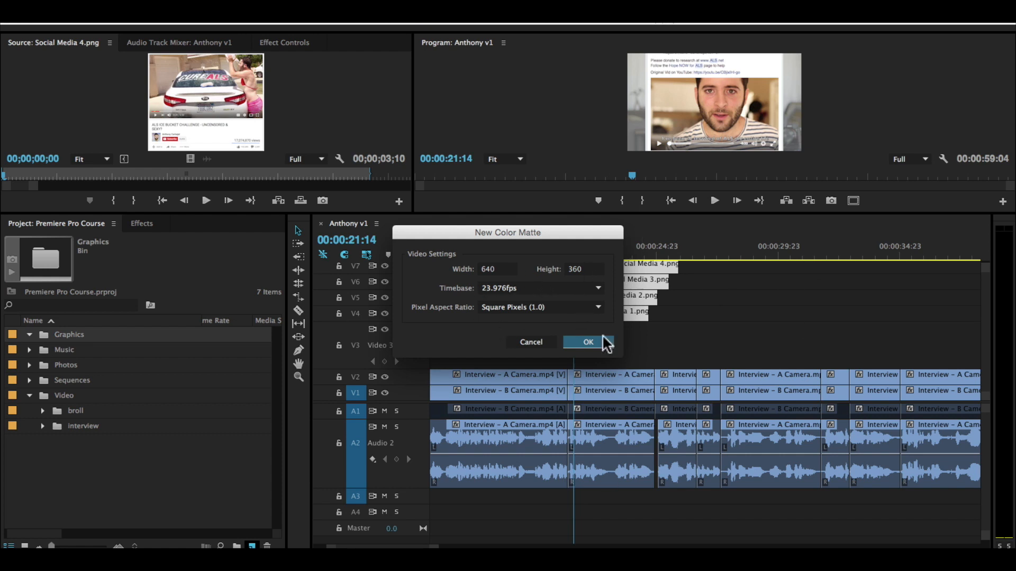
click(588, 343)
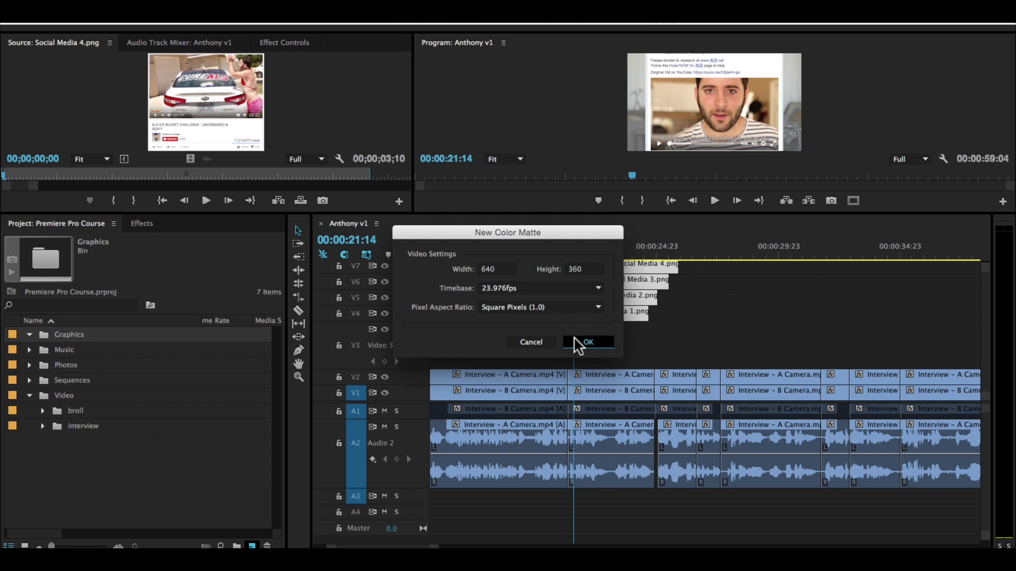
Step: Set the matte's color to pure white (FFFFFF) and name it White Matte
drag(405, 209, 351, 310)
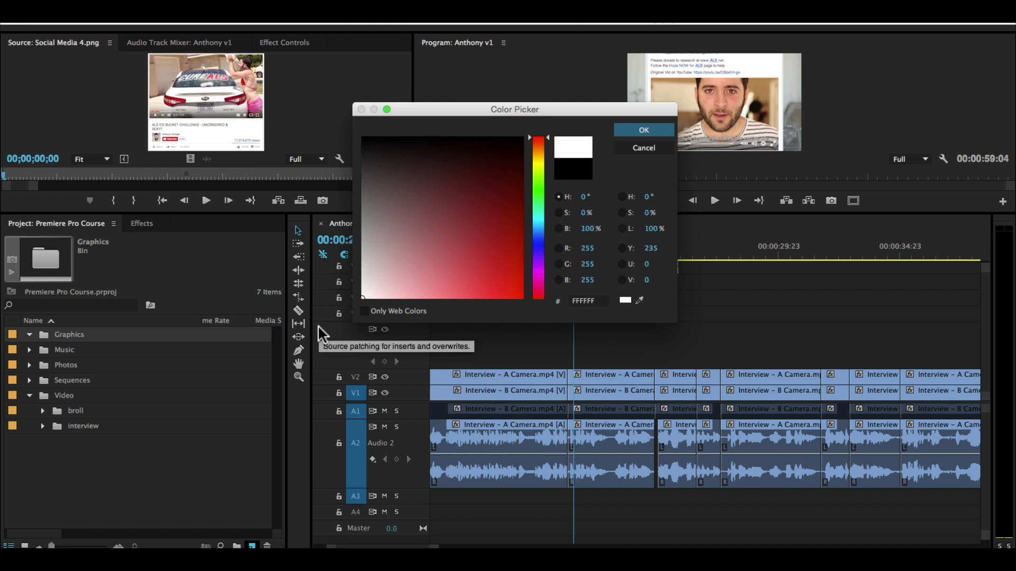
click(425, 197)
mouse_move(404, 255)
mouse_down()
mouse_move(352, 278)
mouse_move(351, 307)
mouse_up()
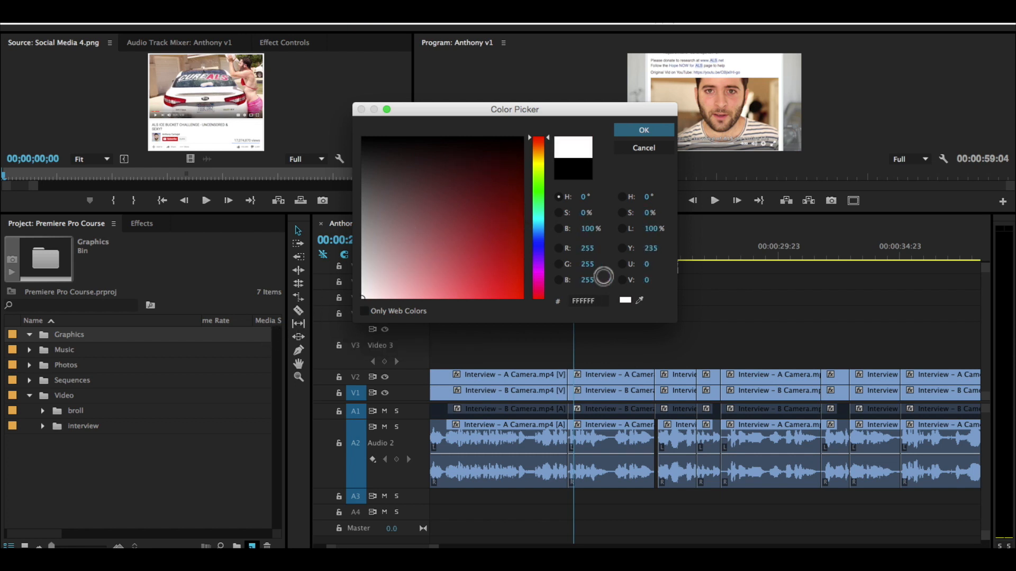
click(589, 303)
drag(371, 259, 319, 307)
drag(639, 300, 713, 103)
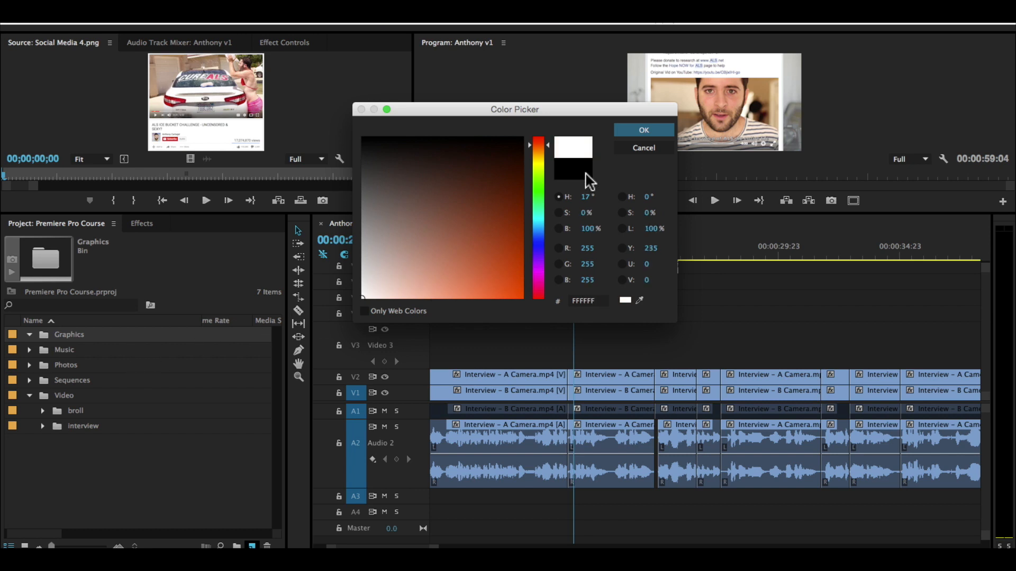
click(652, 131)
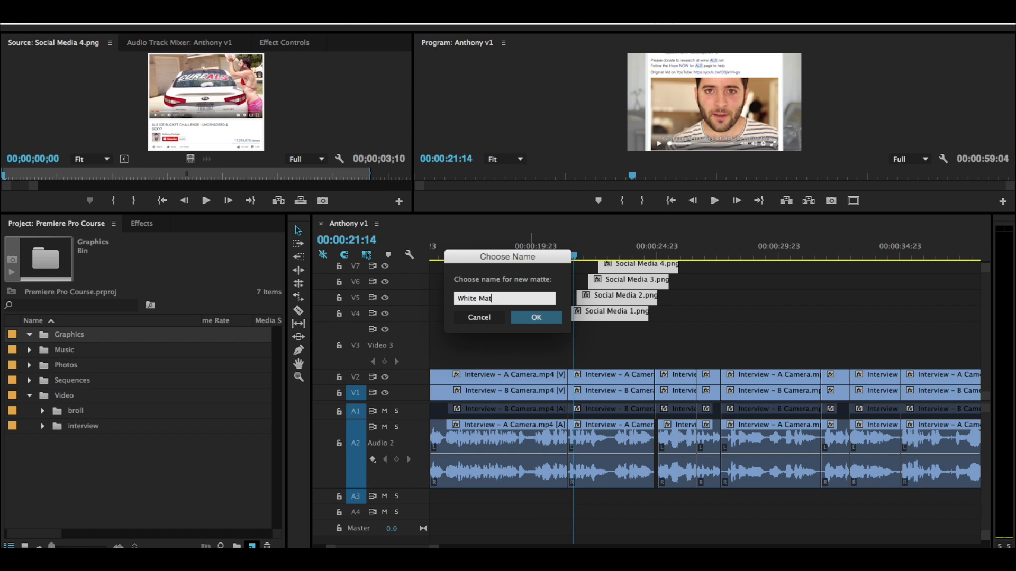
click(534, 317)
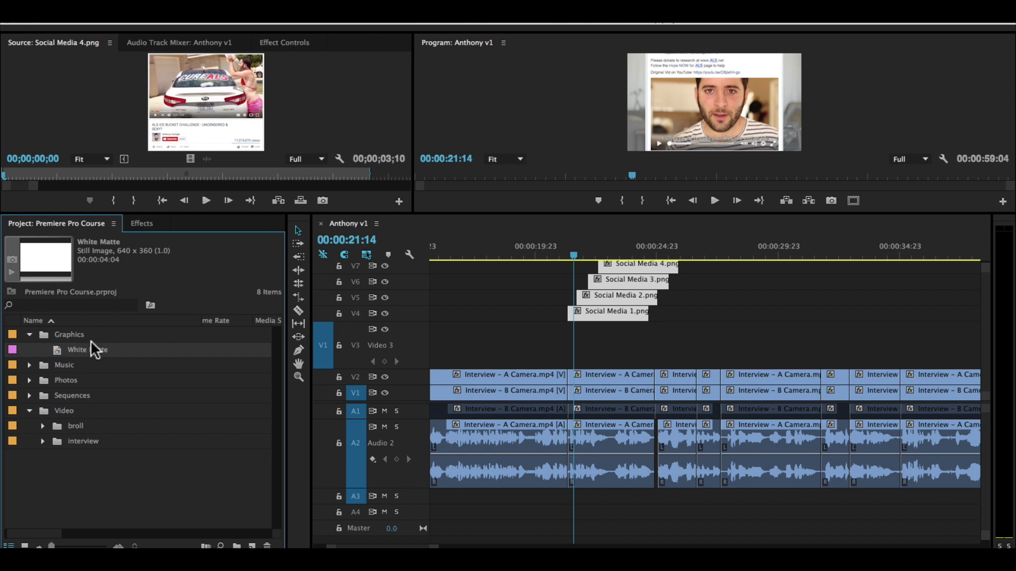
Step: Place White Matte on V3 beneath the stacked stills, starting together with Social Media 1, and play the section back
drag(86, 351, 570, 344)
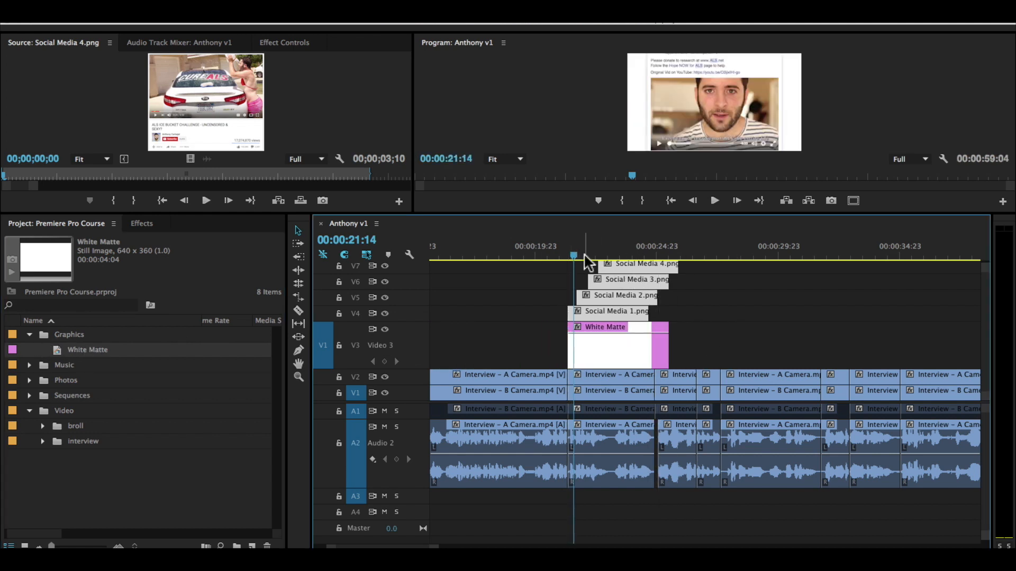
click(551, 252)
key(space)
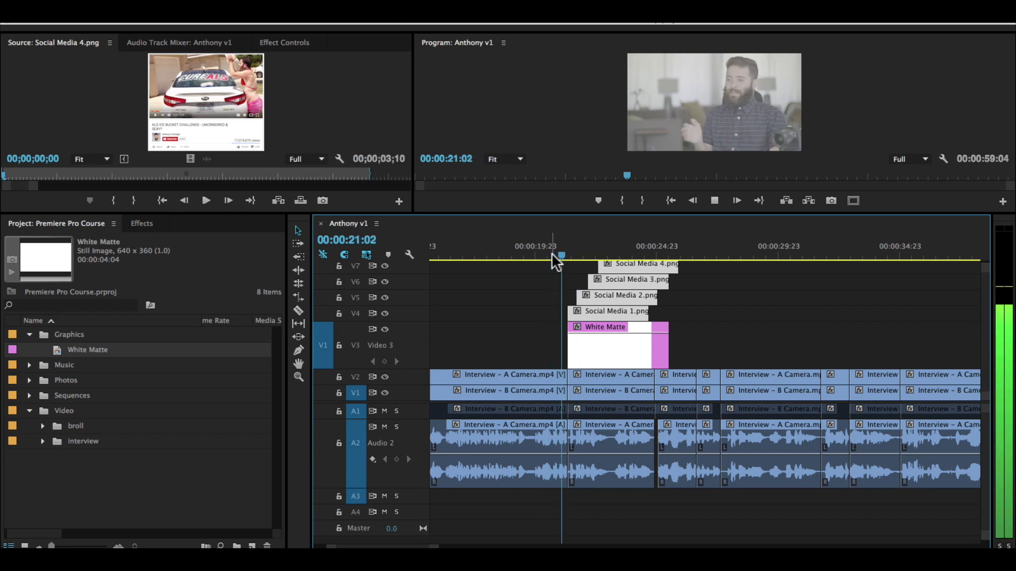
key(space)
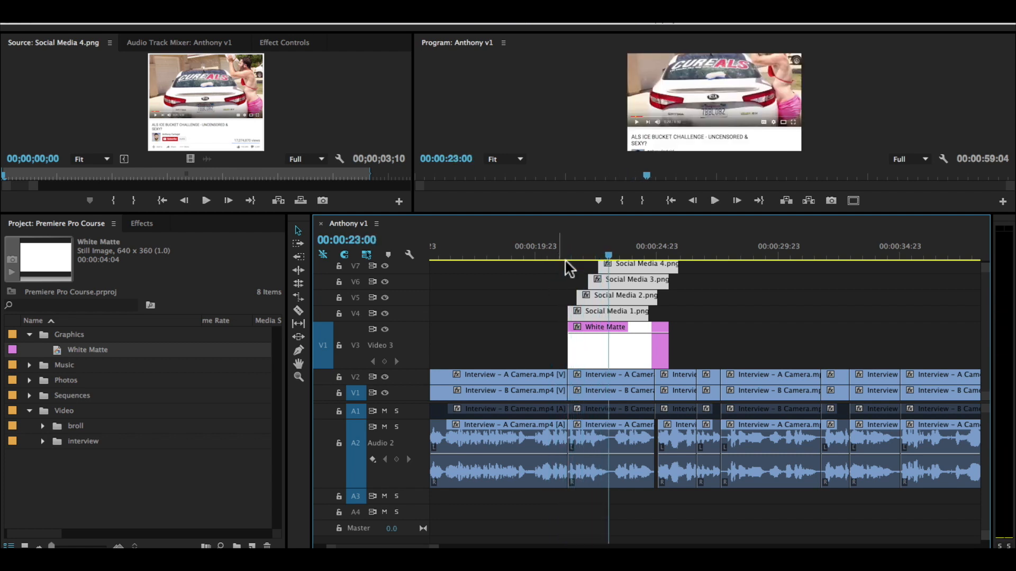
Step: Extend White Matte on V3 to the end of Social Media 4, deselect the stills, and play through the section
scroll(730, 313, up, 1)
drag(658, 362, 686, 348)
drag(622, 257, 675, 255)
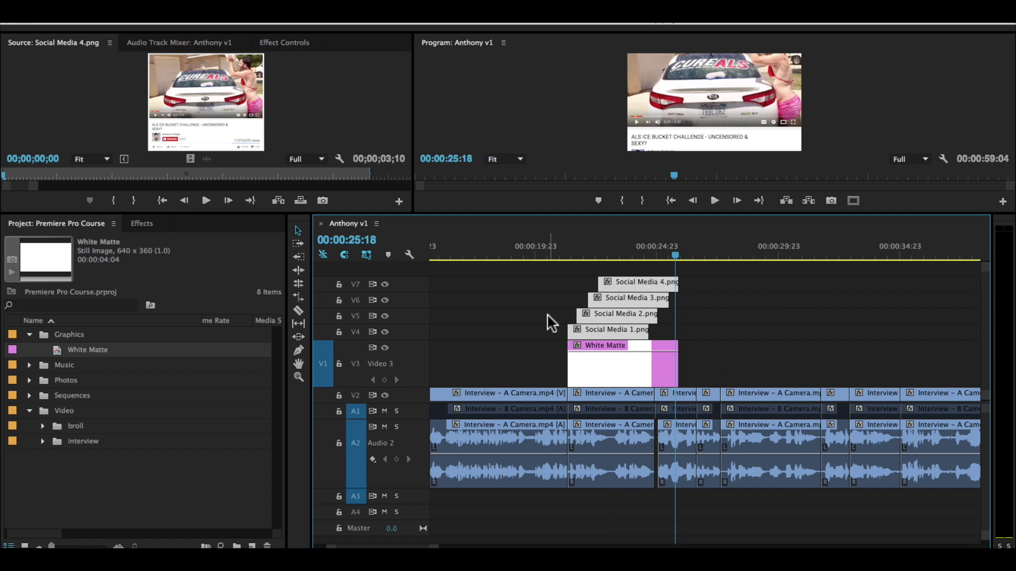
click(801, 314)
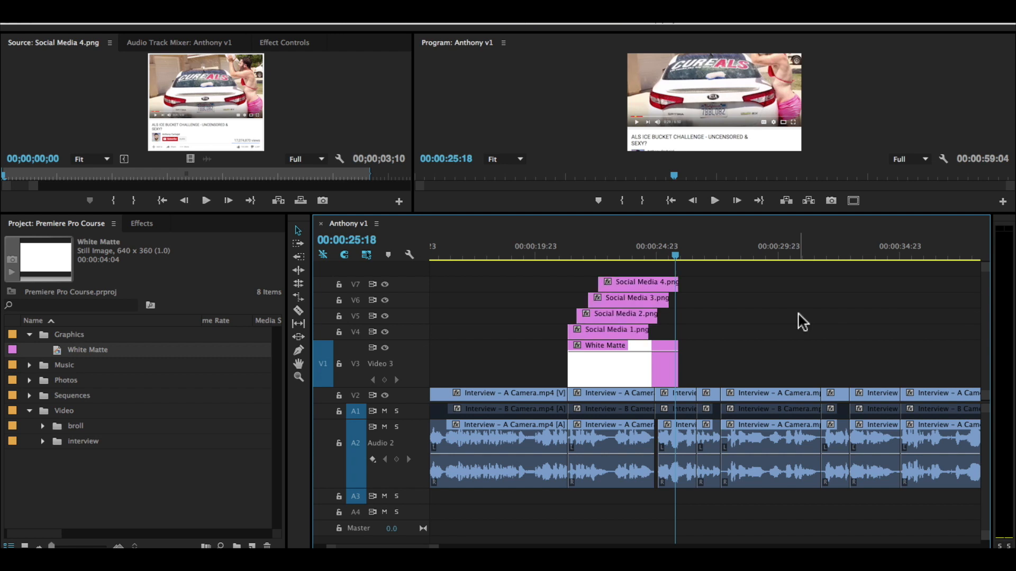
click(618, 246)
key(space)
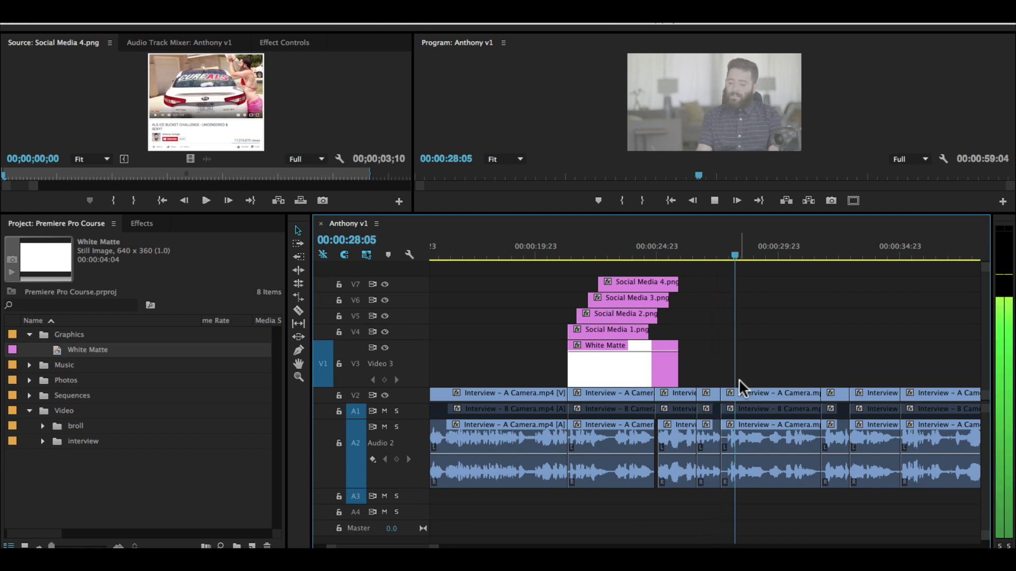
key(space)
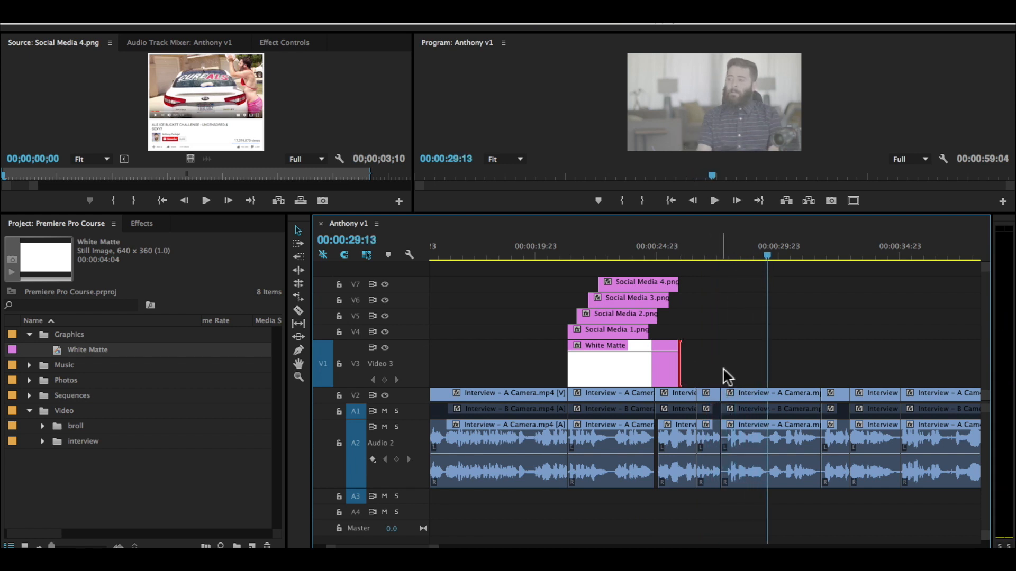
Step: Extend White Matte to the start of the next long interview clip and lengthen all four stills together so Social Media 4 ends with it
drag(690, 365, 732, 366)
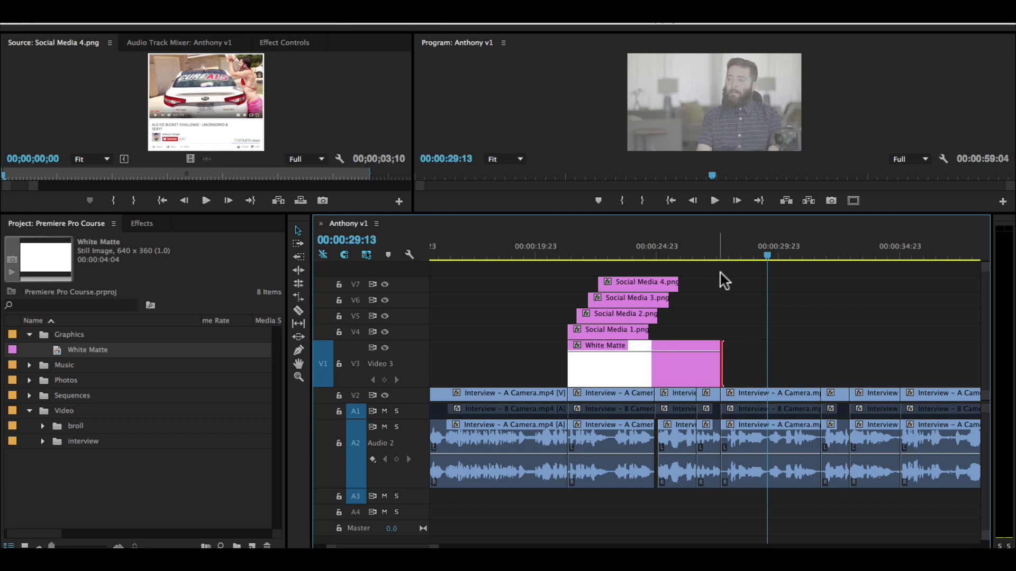
click(684, 258)
key(space)
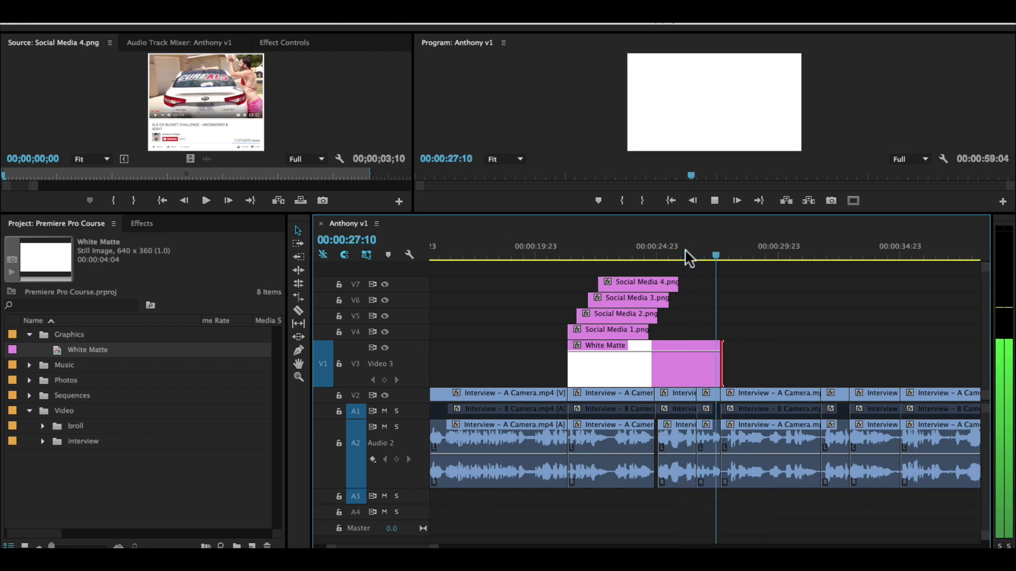
key(space)
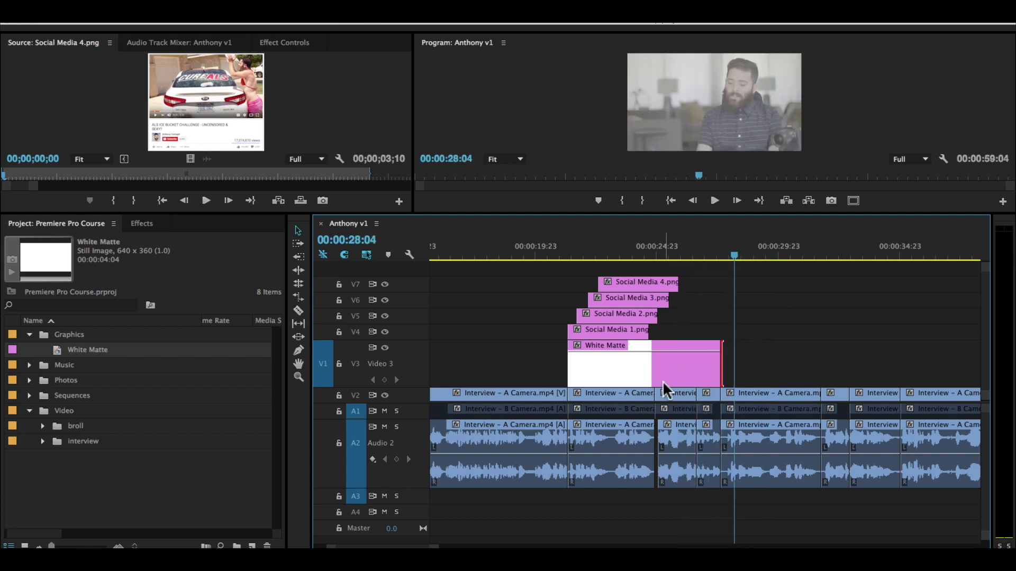
drag(698, 279, 621, 333)
drag(682, 288, 720, 289)
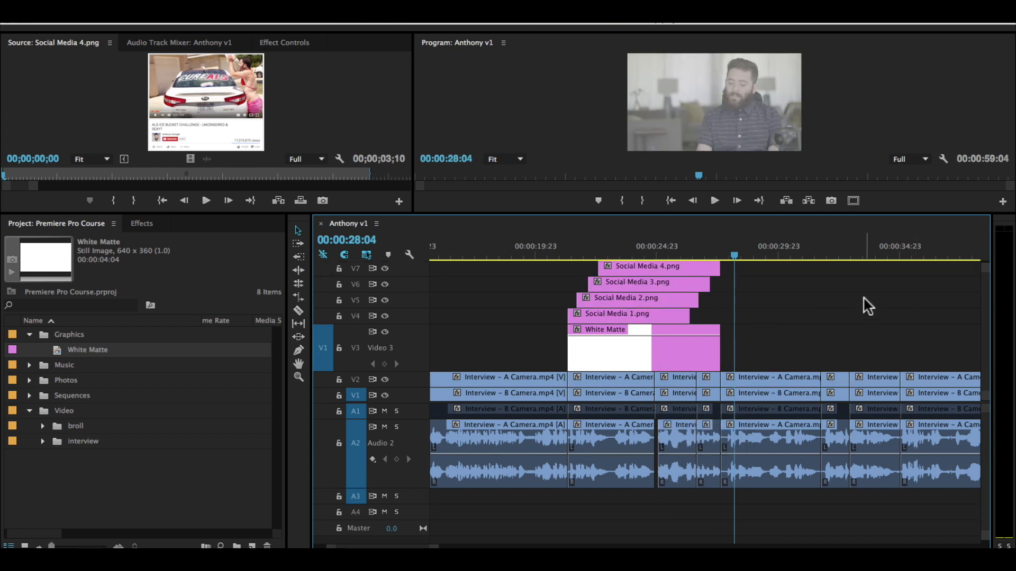
Step: Play the following interview section, park the playhead at 00:00:31:14, and place Anthony and Mom 2.jpg on V3 at the adjacent interview cut
key(space)
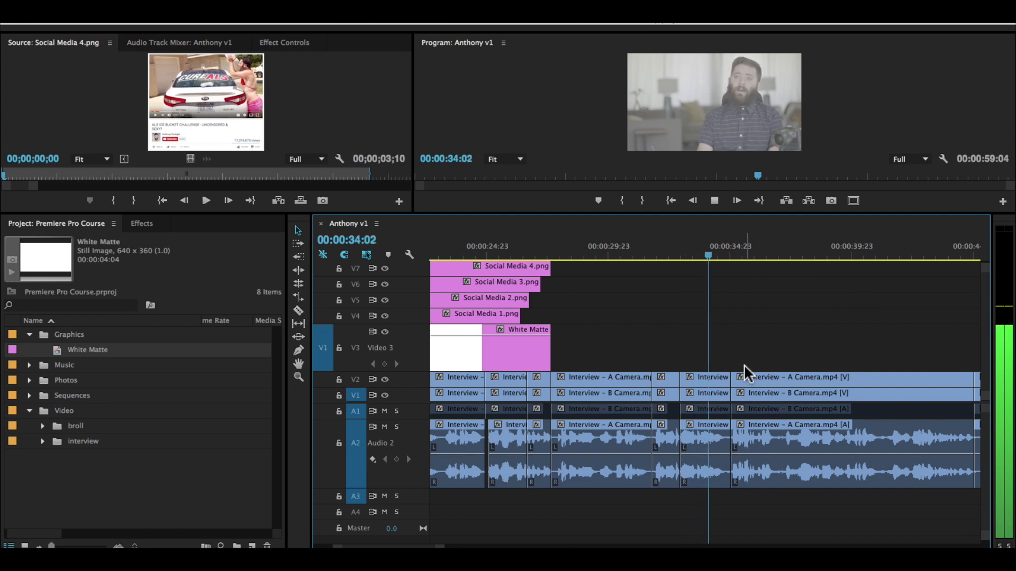
key(space)
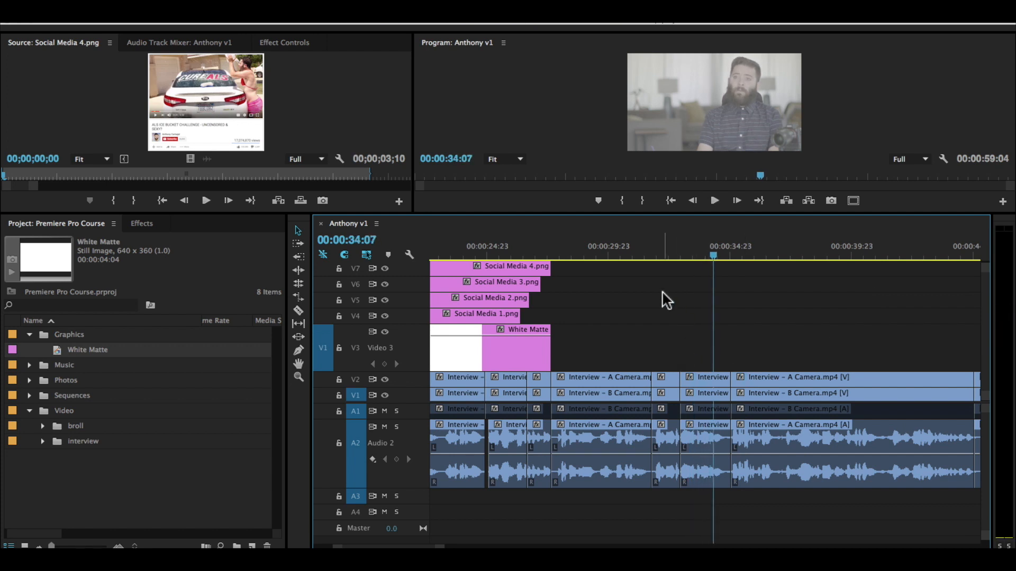
click(648, 257)
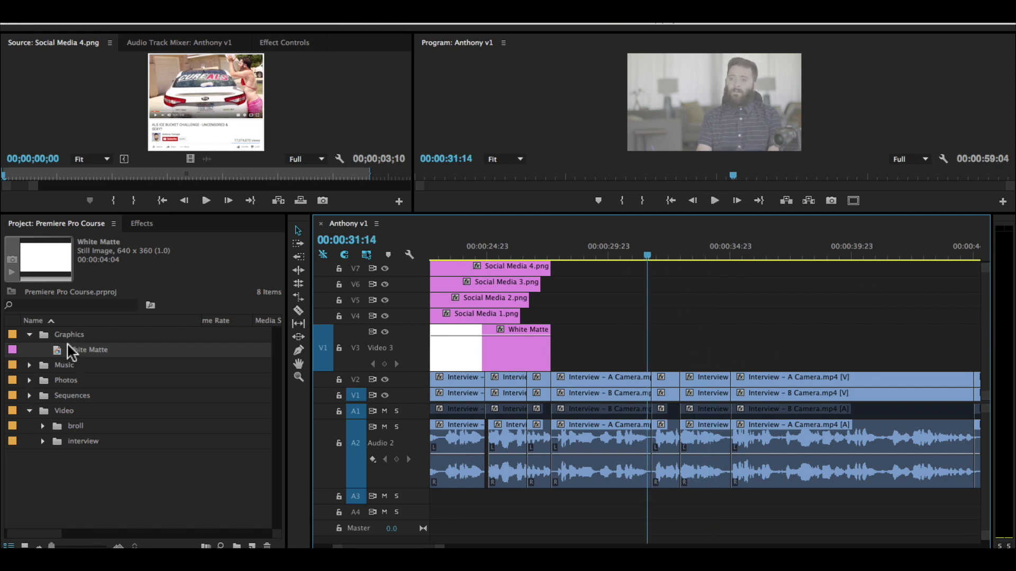
click(29, 334)
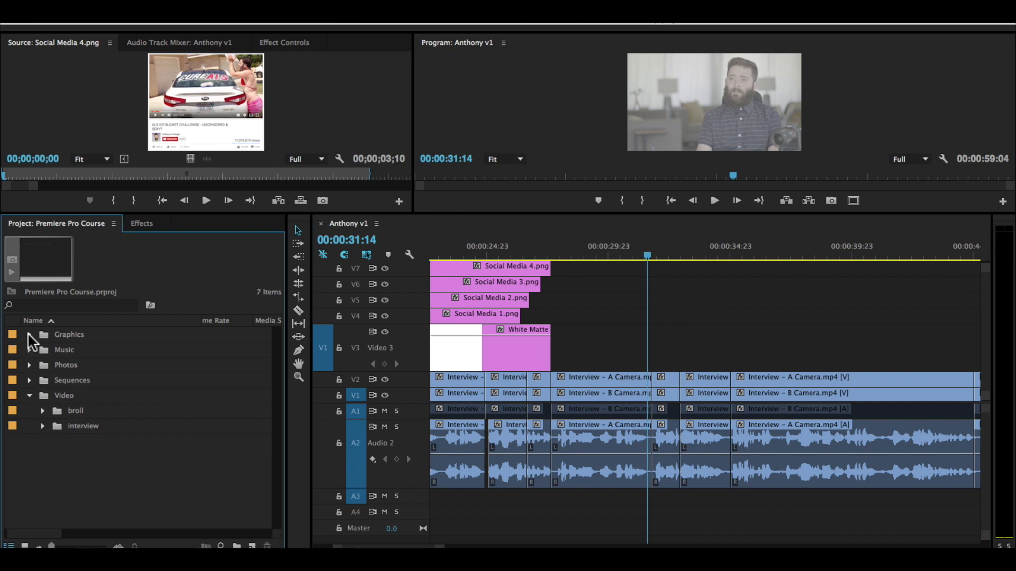
click(29, 365)
click(125, 383)
click(119, 392)
drag(73, 395, 647, 365)
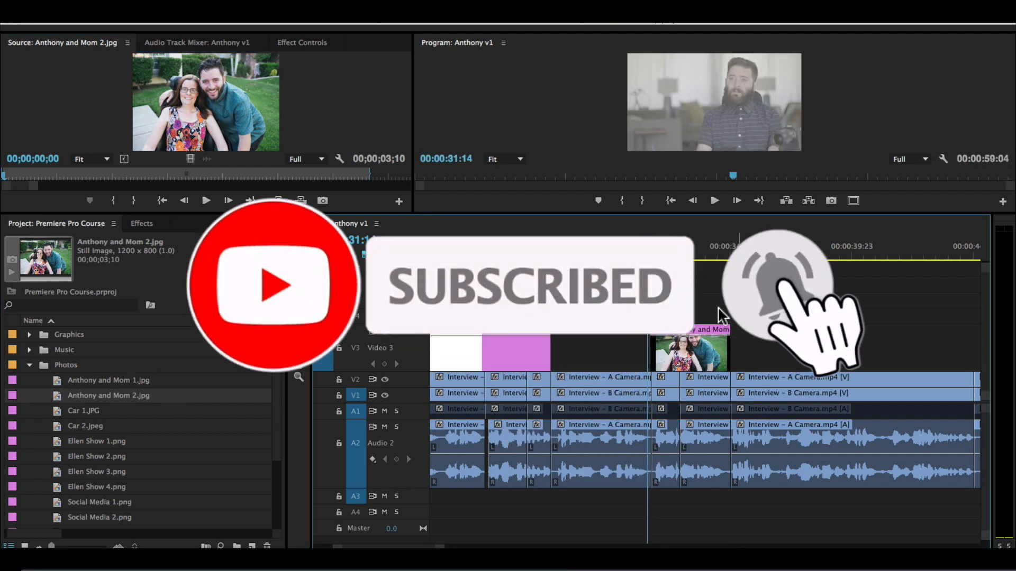
Step: Extend Anthony and Mom 2.jpg past the next interview cut, play it back, and enlarge the monitor area
drag(729, 354, 754, 355)
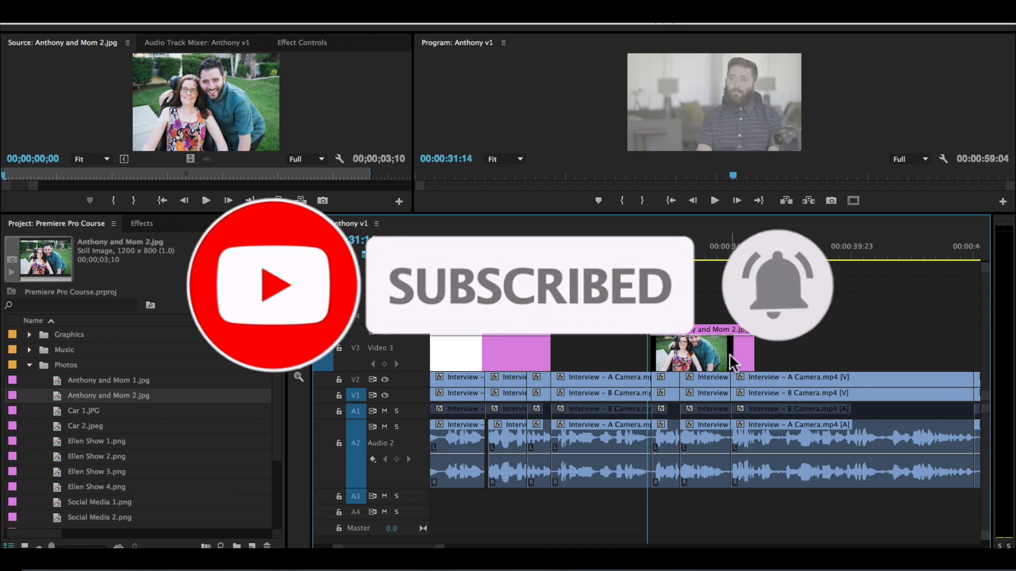
key(space)
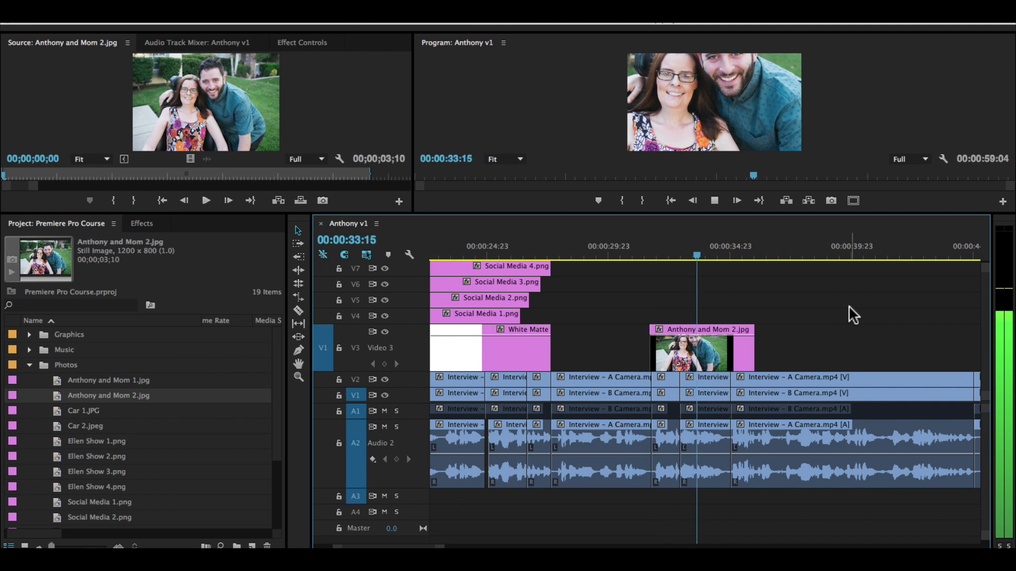
key(space)
drag(705, 213, 703, 294)
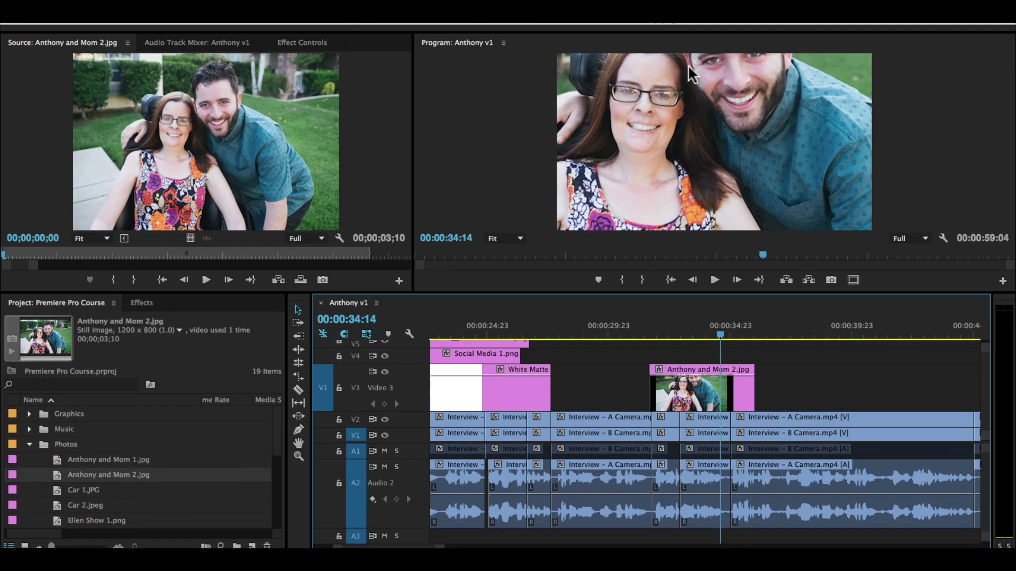
Step: Trim the end of Anthony and Mom 2.jpg slightly, play the interview onward, and extend the photo further over the long interview clip
drag(753, 394, 744, 394)
key(space)
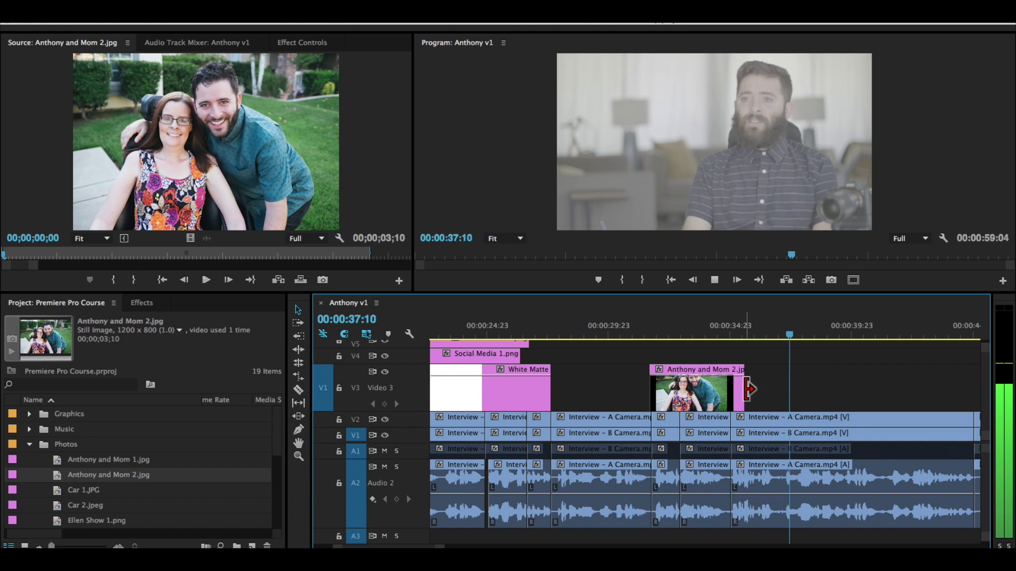
key(space)
drag(750, 390, 763, 389)
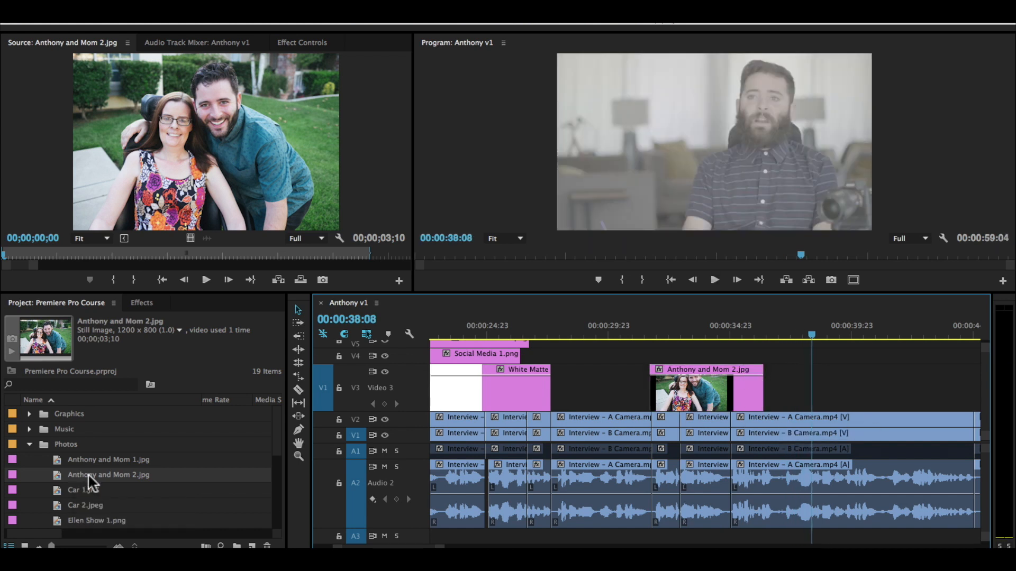
Step: Open the broll bin and preview the framed-photo clips and Working on Chair.mp4 in the Source monitor
click(28, 444)
click(42, 490)
scroll(157, 460, down, 3)
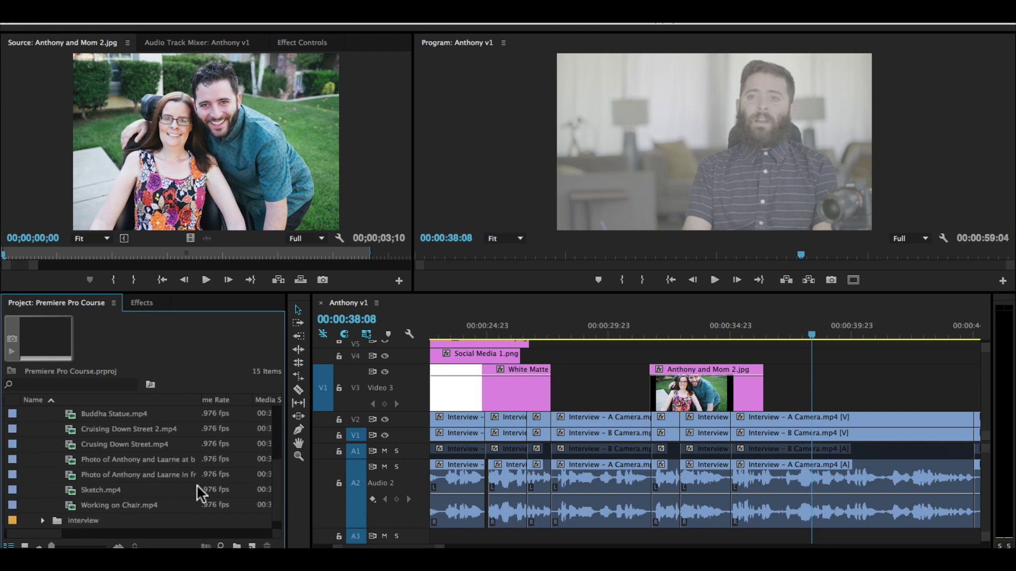
double_click(166, 471)
double_click(165, 458)
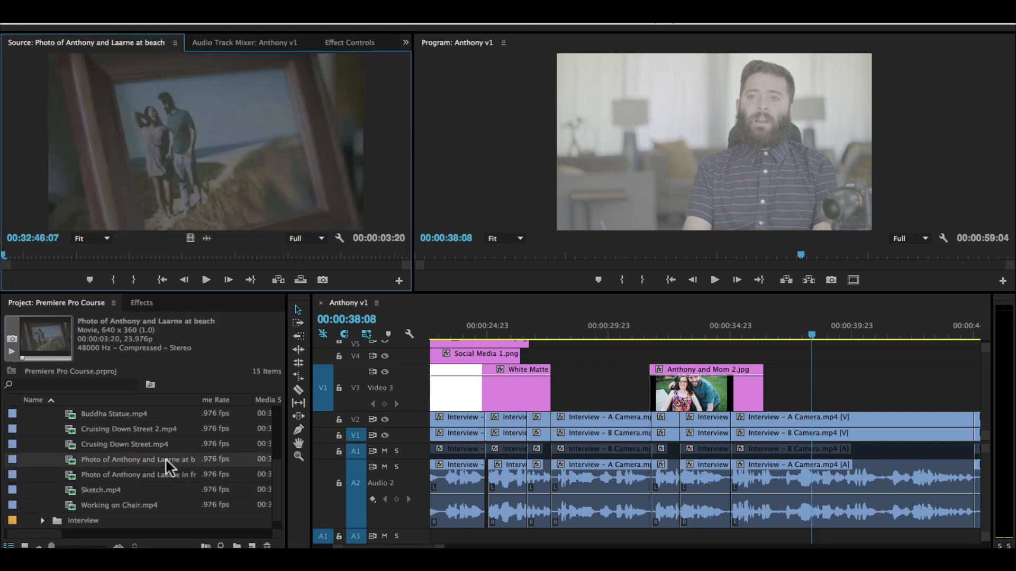
double_click(137, 508)
drag(69, 251, 130, 253)
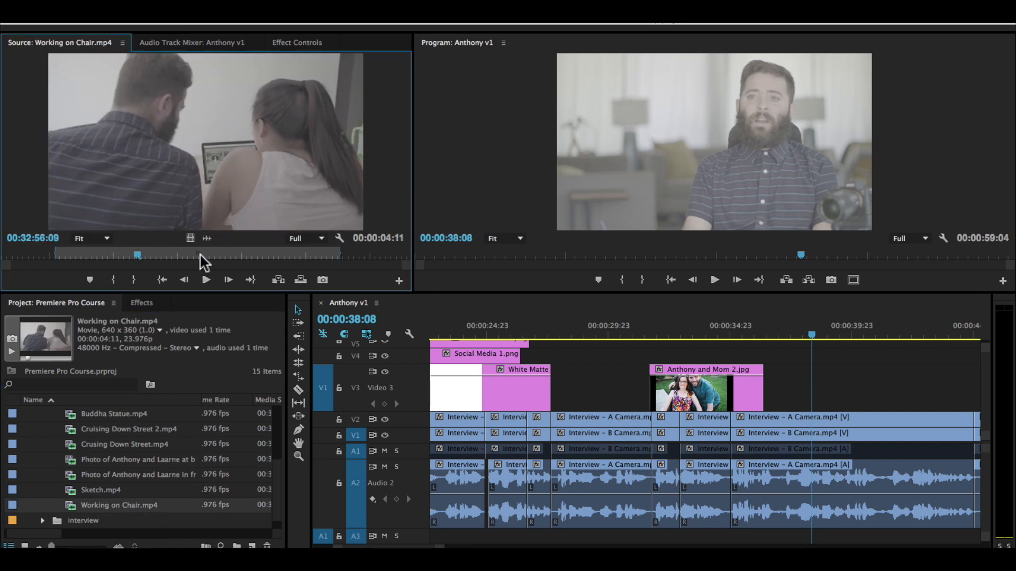
click(206, 280)
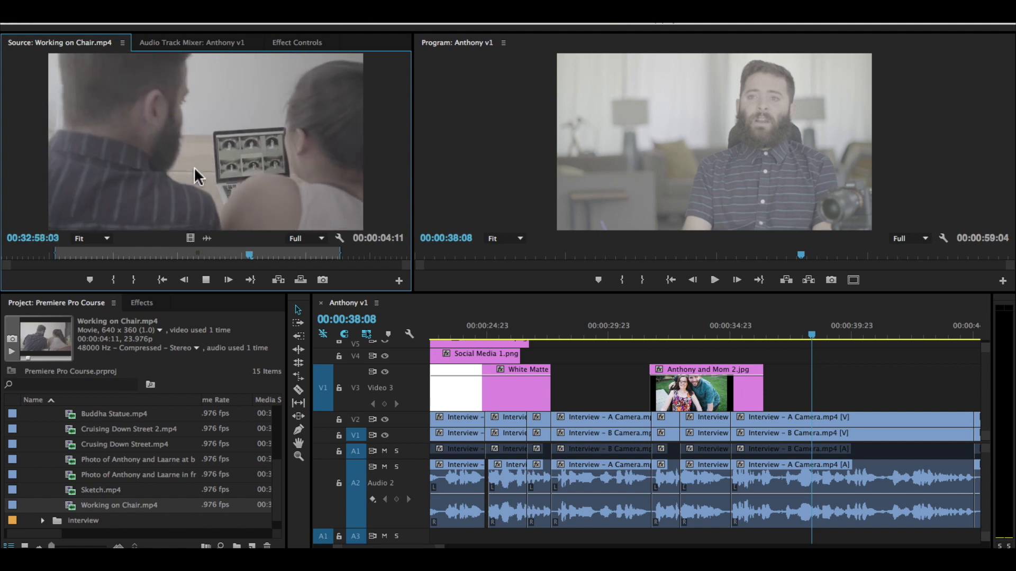
click(183, 281)
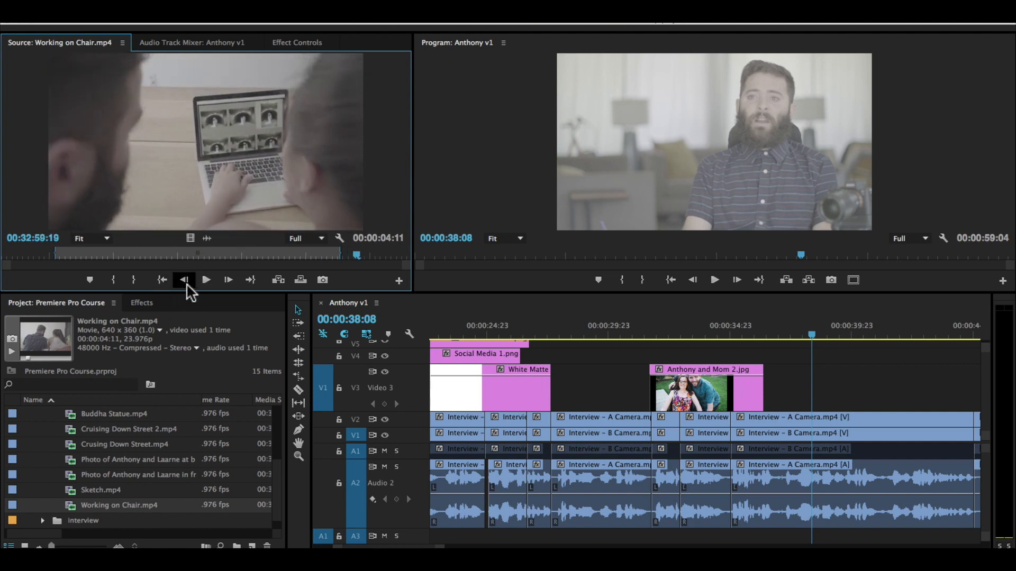
Step: Compare the two framed-photo clips and mark a 00:00:02:18 range in the one in front of the building
double_click(148, 458)
double_click(123, 470)
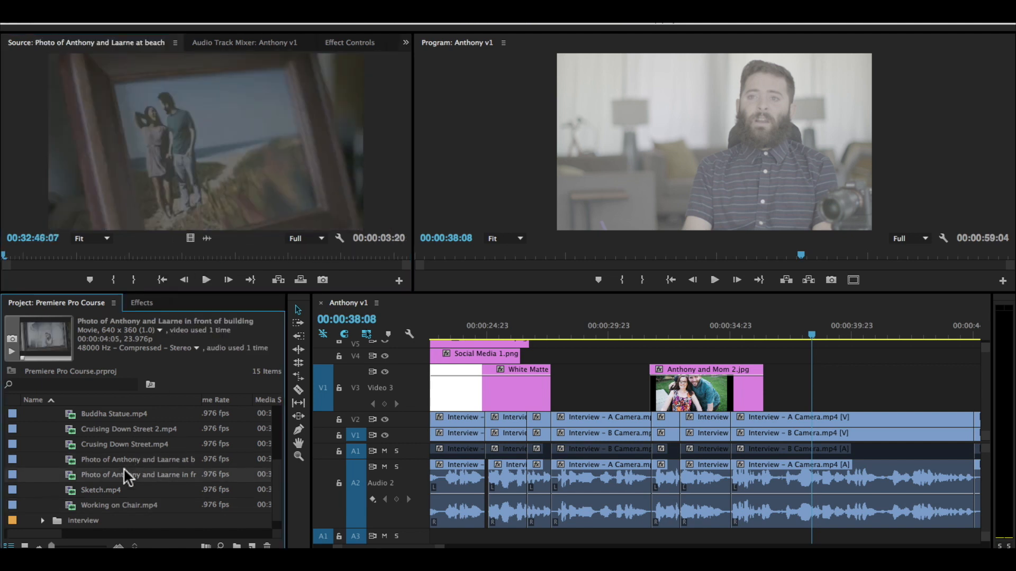
click(133, 458)
double_click(133, 457)
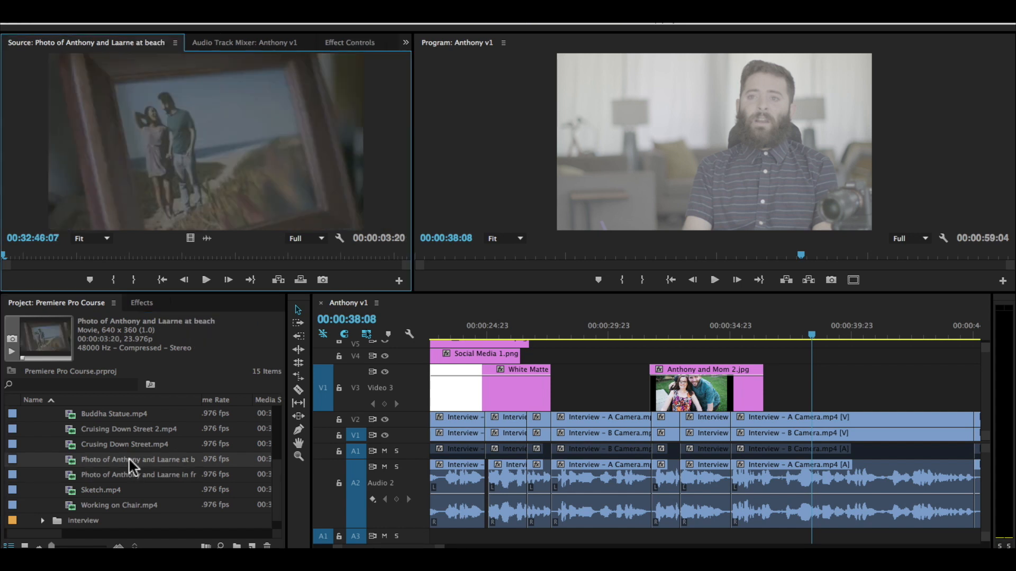
double_click(116, 472)
mouse_move(52, 252)
mouse_down()
mouse_move(100, 255)
mouse_move(52, 253)
mouse_up()
key(i)
key(space)
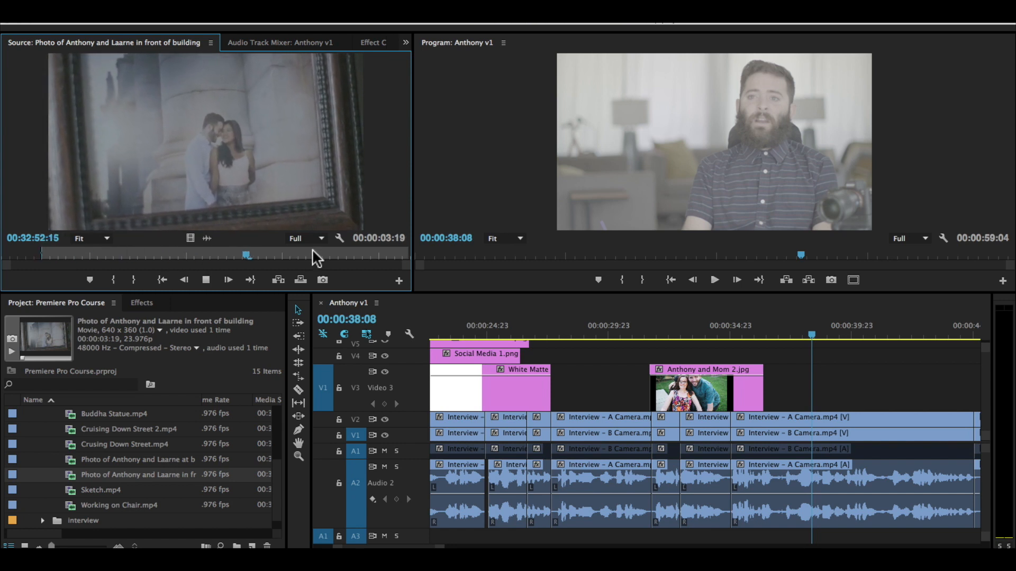
key(o)
key(space)
Step: Place the marked building photo clip on V3 directly after Anthony and Mom 2.jpg and play the section
drag(402, 272, 783, 389)
click(740, 328)
key(space)
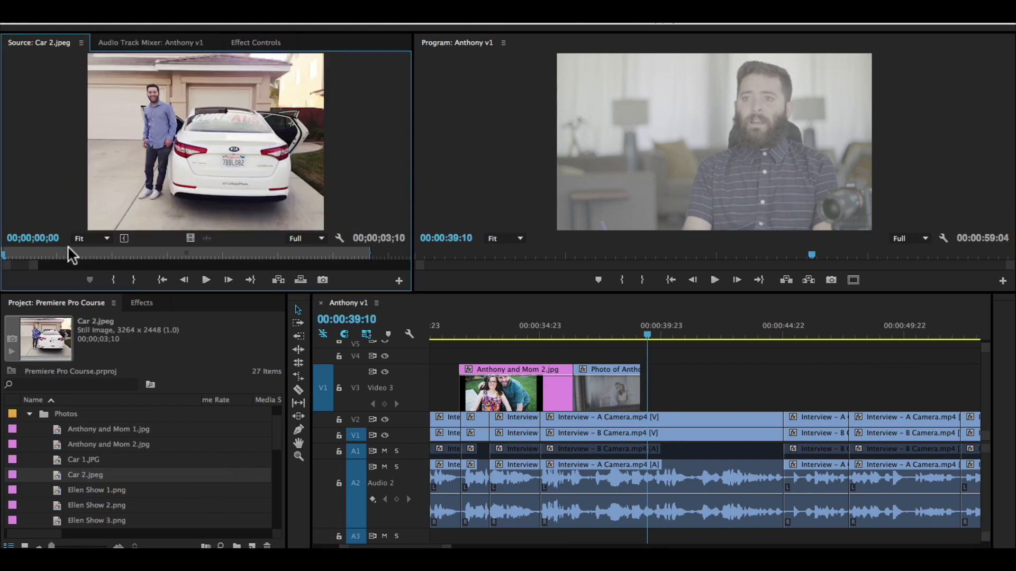
Step: Mark a 00;00;02;16 range of Car 2.jpeg in the Source monitor and add it to V3
drag(71, 255, 107, 254)
key(i)
key(space)
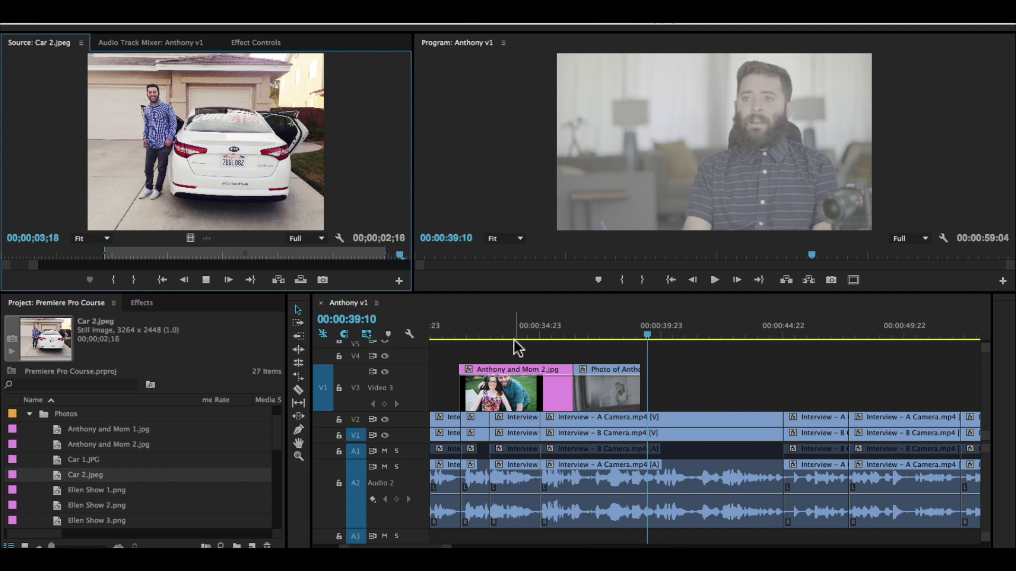
click(206, 280)
drag(33, 266, 388, 270)
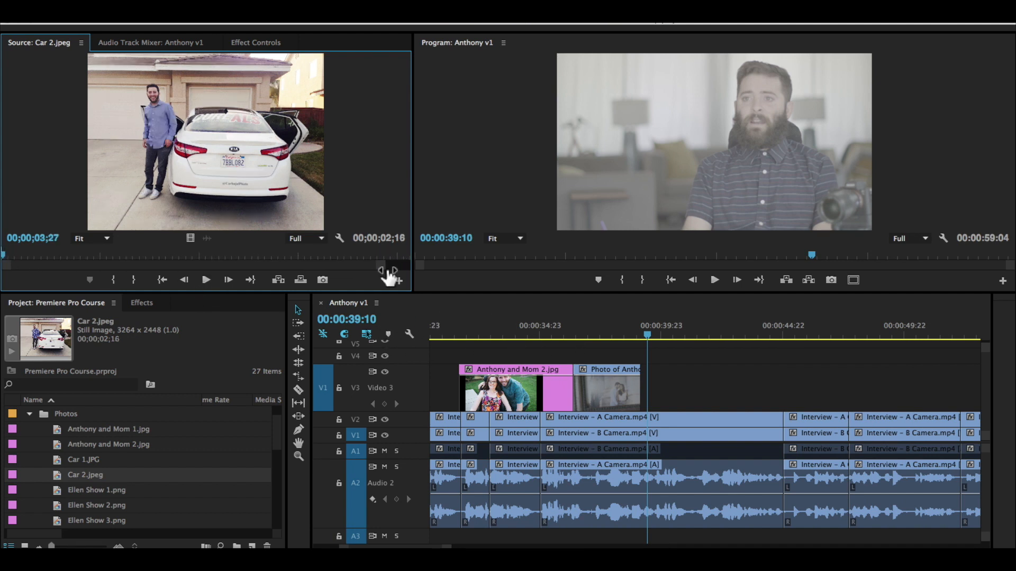
drag(288, 286, 736, 389)
Step: Arrange and extend Anthony and Mom 2.jpg, Car 2.jpeg and the building photo back to back up to the next interview cut, then play them
drag(674, 394, 738, 403)
click(558, 332)
key(space)
key(space)
drag(639, 395, 655, 398)
drag(570, 392, 586, 396)
click(556, 335)
key(space)
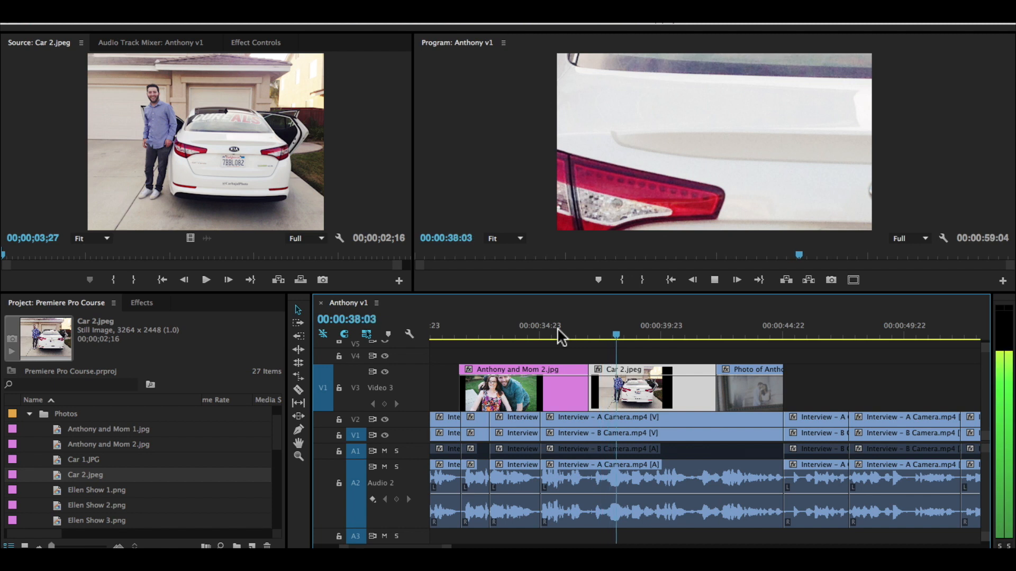
key(space)
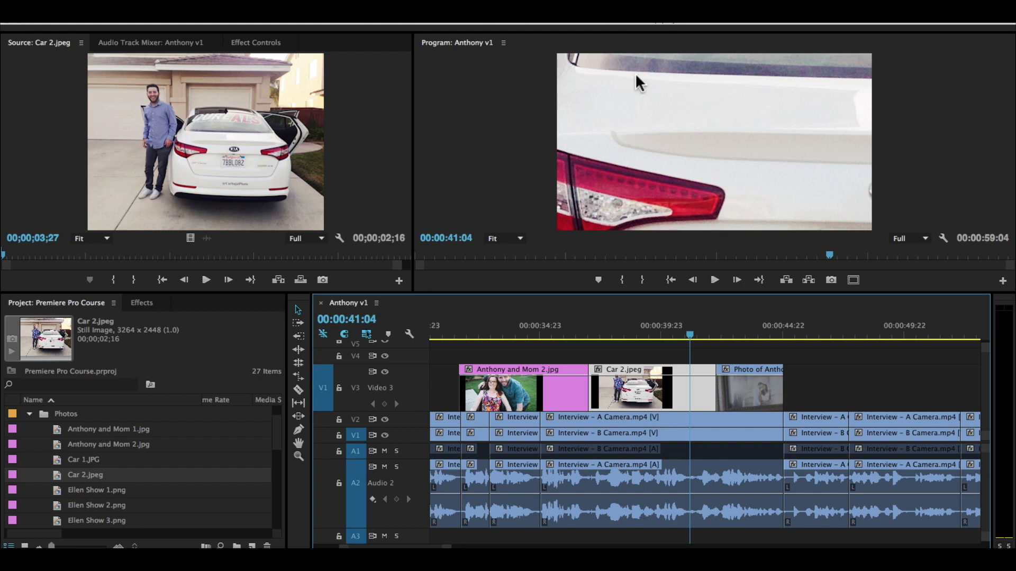
Step: Play the following interview section and park the playhead at 00:00:46:08
key(minus)
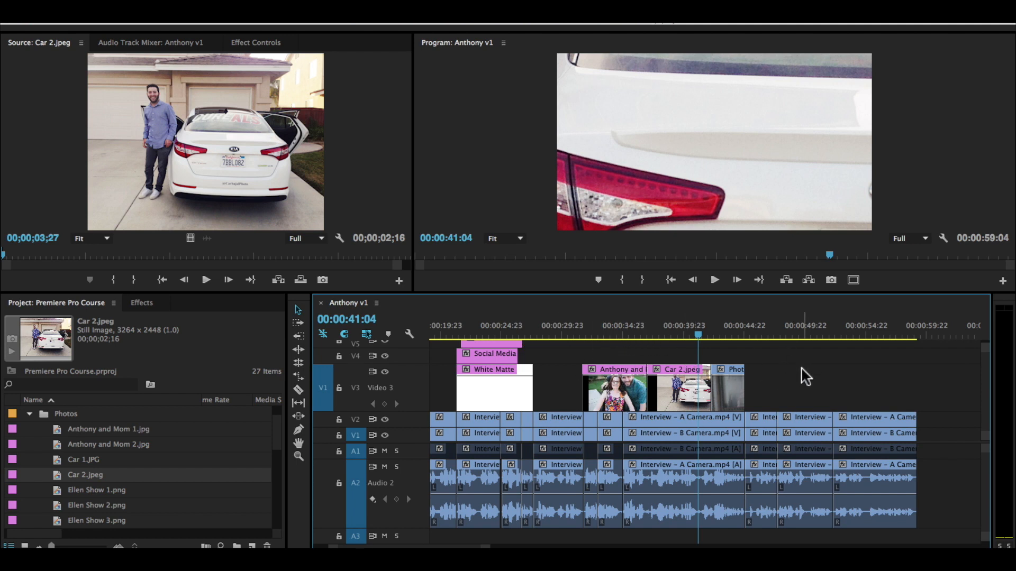
key(space)
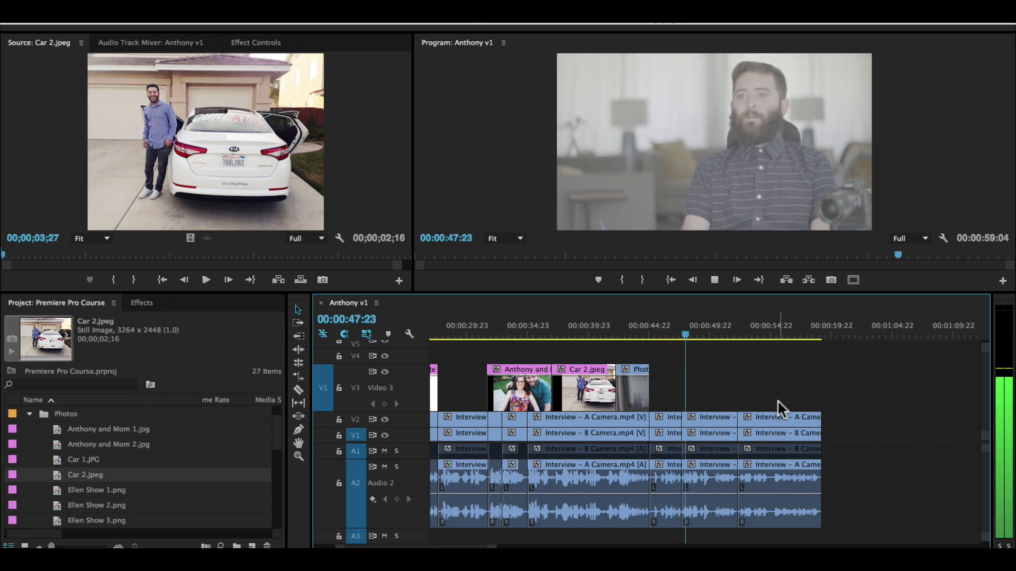
key(space)
click(666, 335)
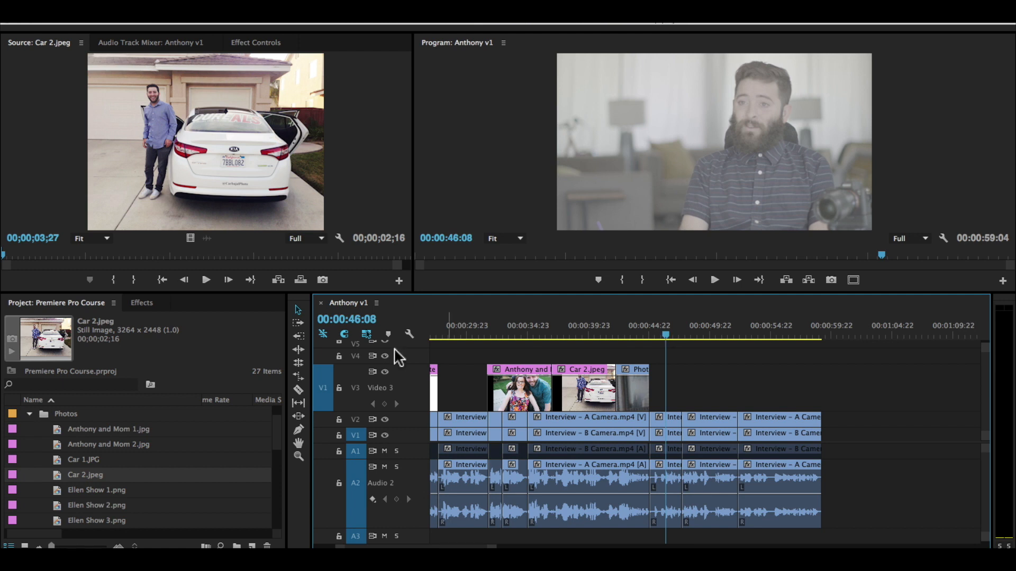
Step: Mark a 00:00:06:07 range of Crusing Down Street.mp4 from the broll bin and place its video on V3 at the next interview cut
click(30, 413)
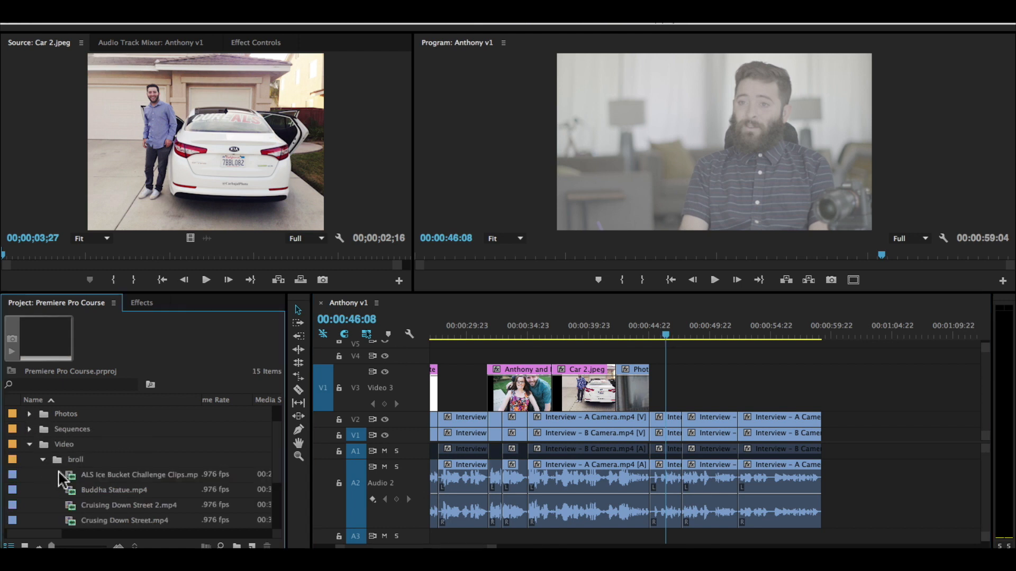
scroll(119, 460, down, 3)
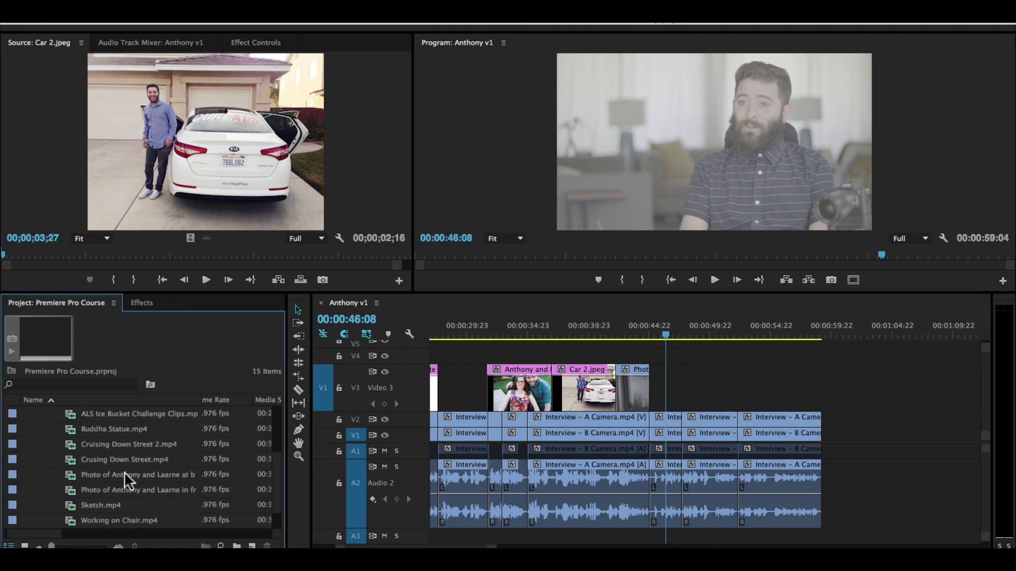
double_click(136, 458)
drag(31, 255, 80, 255)
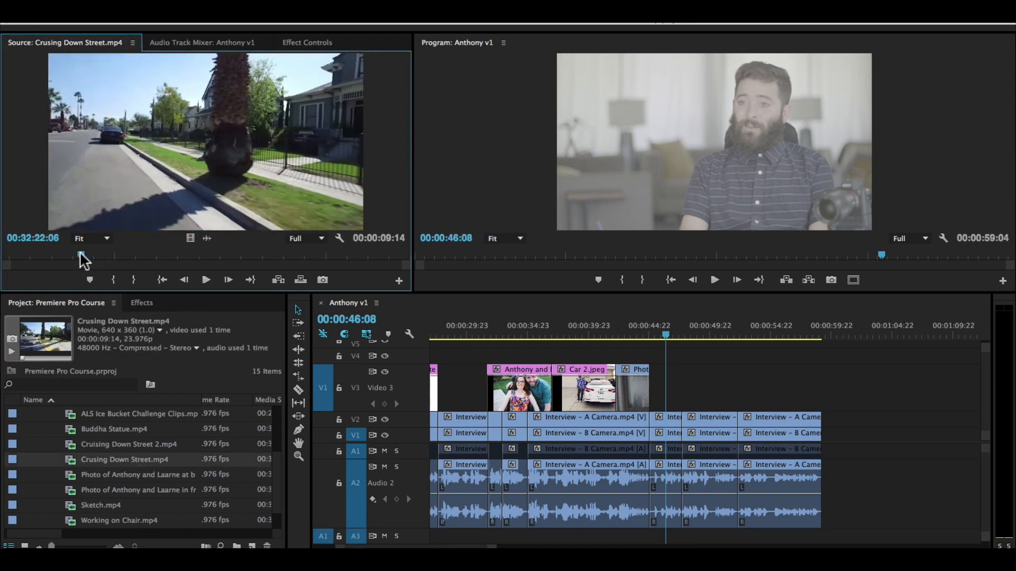
key(i)
key(space)
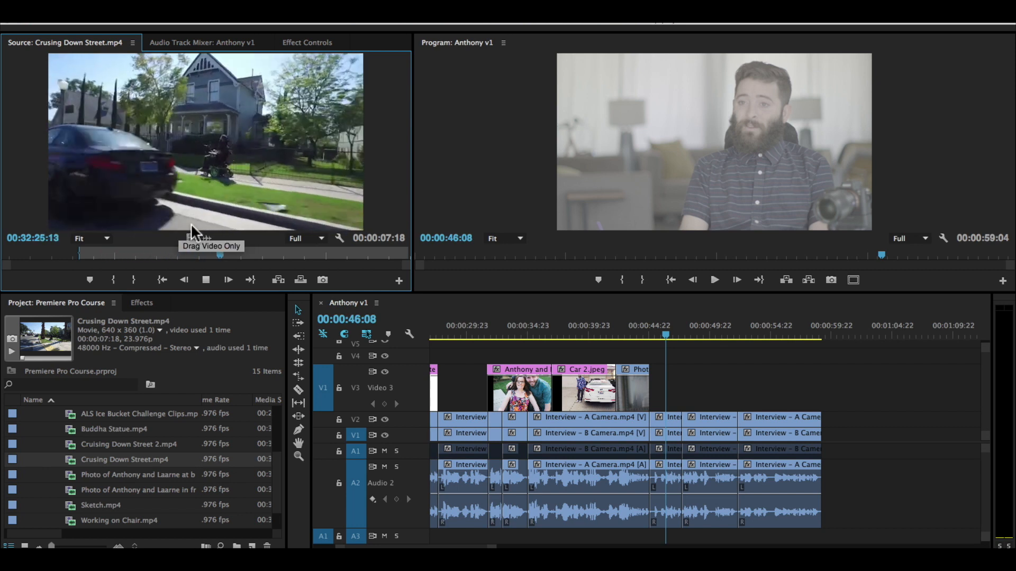
key(o)
key(o)
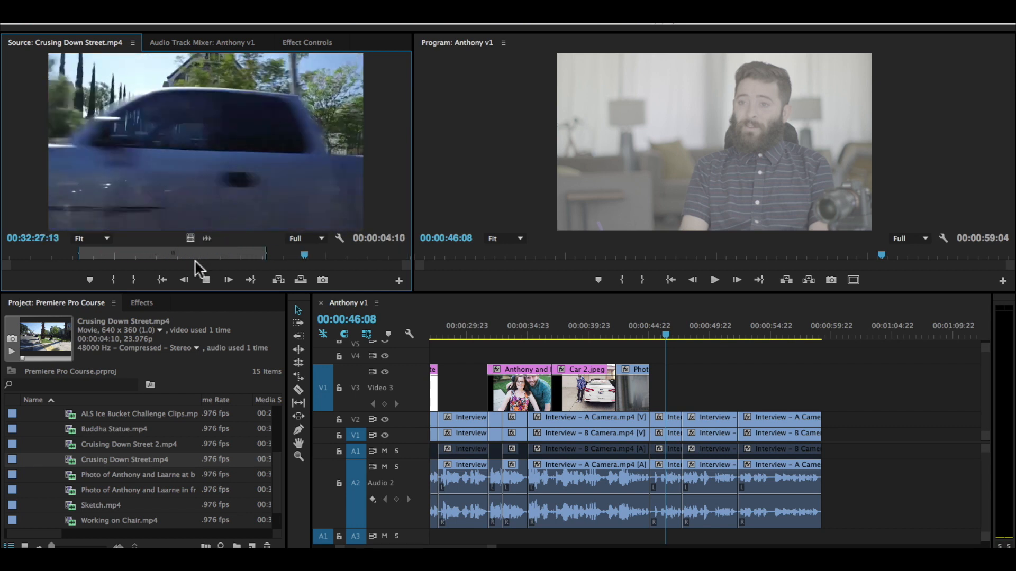
key(o)
drag(190, 239, 676, 407)
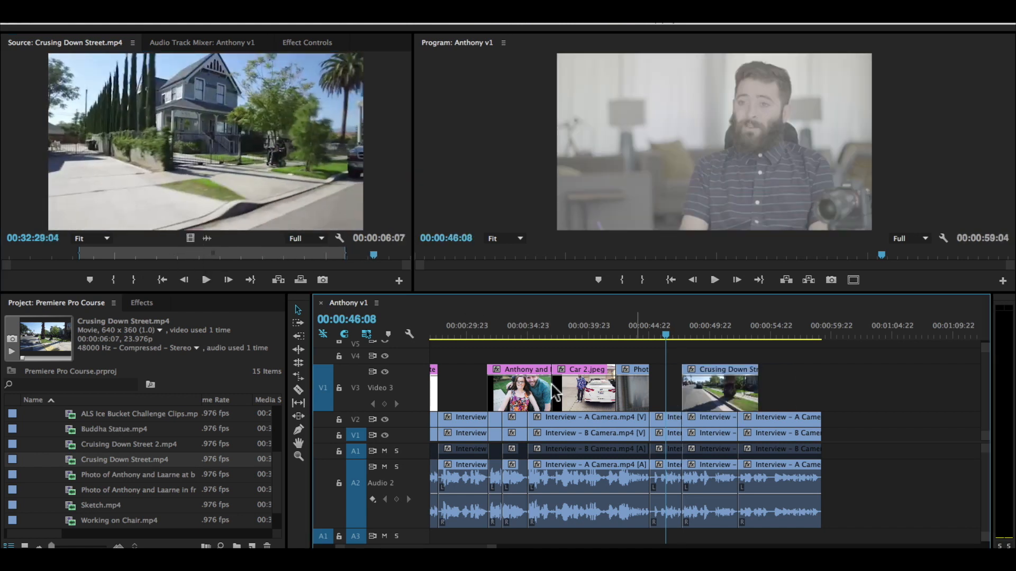
Step: Mark in and out points in Cruising Down Street 2.mp4, place its video on V3 directly after Crusing Down Street.mp4, and play from 00:00:46:08
double_click(117, 444)
mouse_move(44, 255)
mouse_down()
mouse_move(154, 250)
mouse_move(43, 247)
mouse_up()
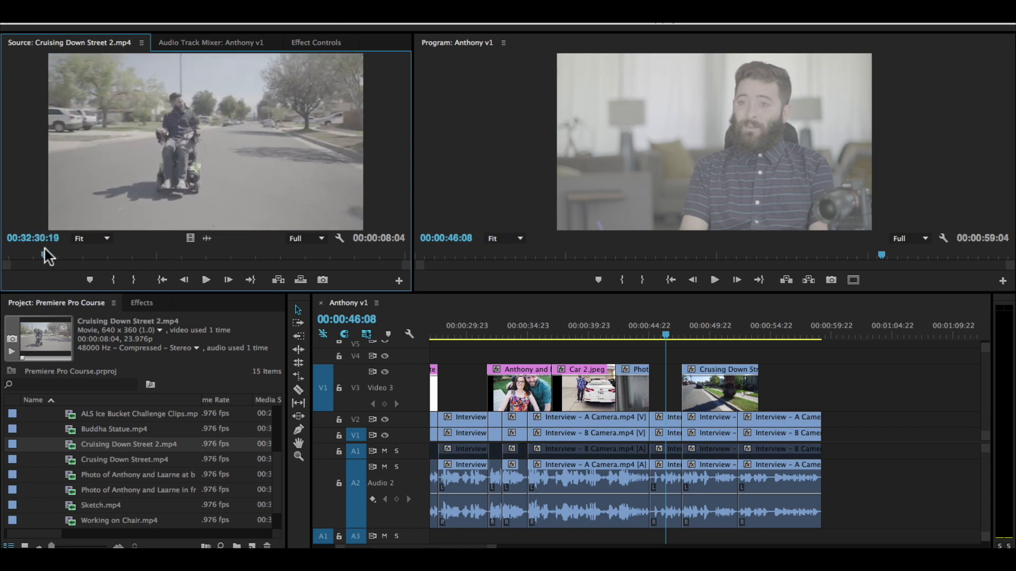
key(i)
key(space)
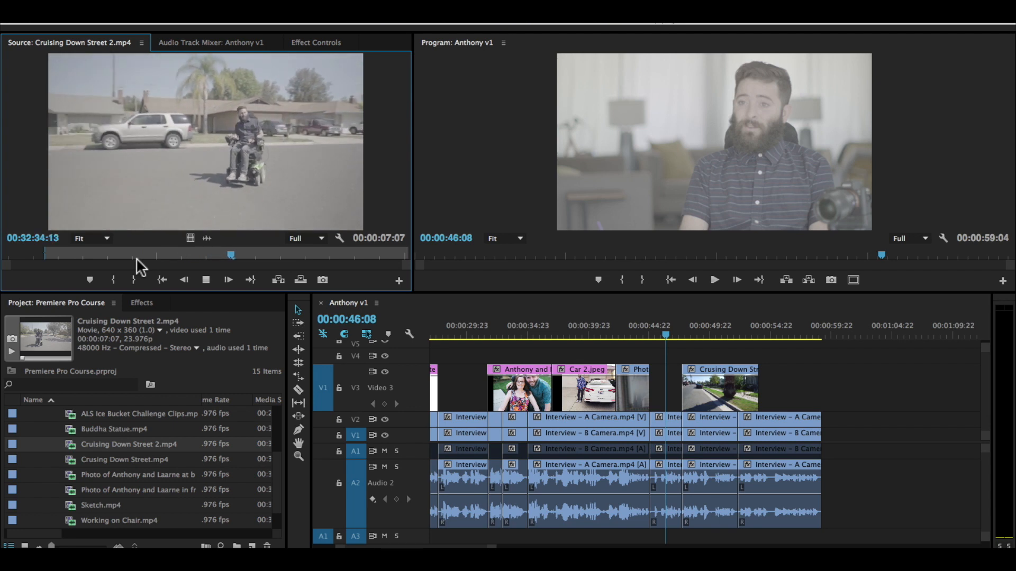
key(o)
key(o)
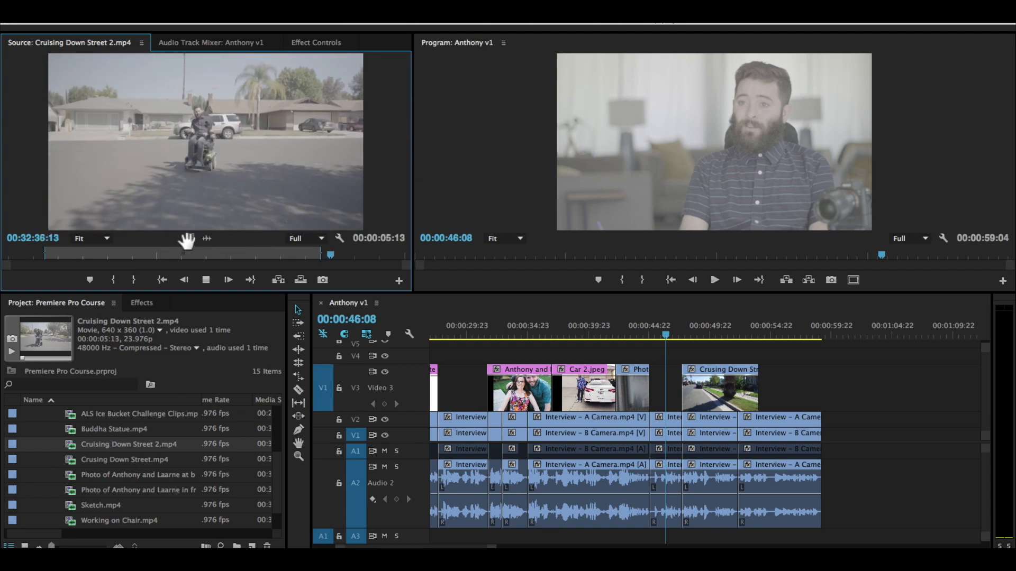
drag(190, 239, 838, 395)
key(space)
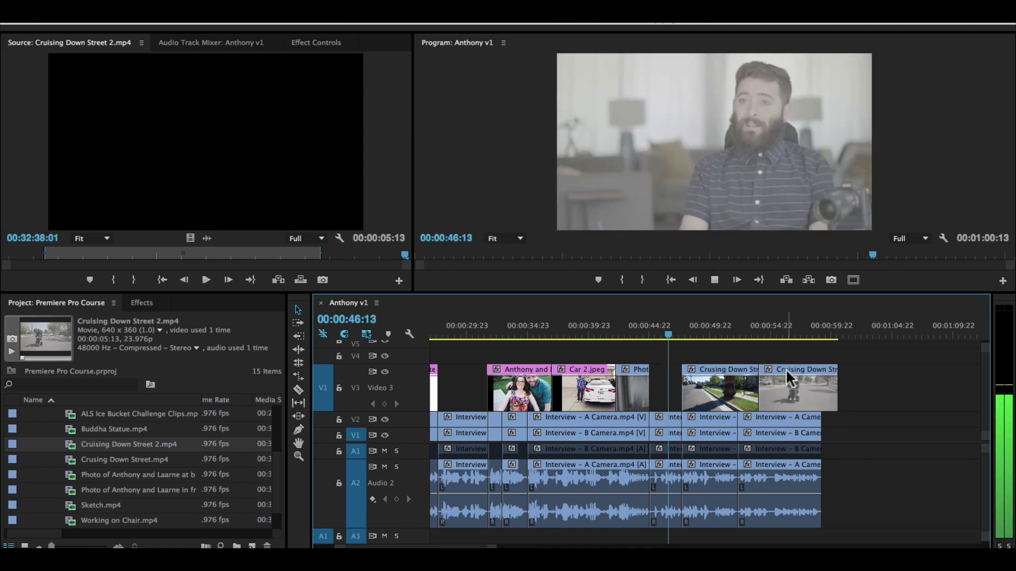
key(space)
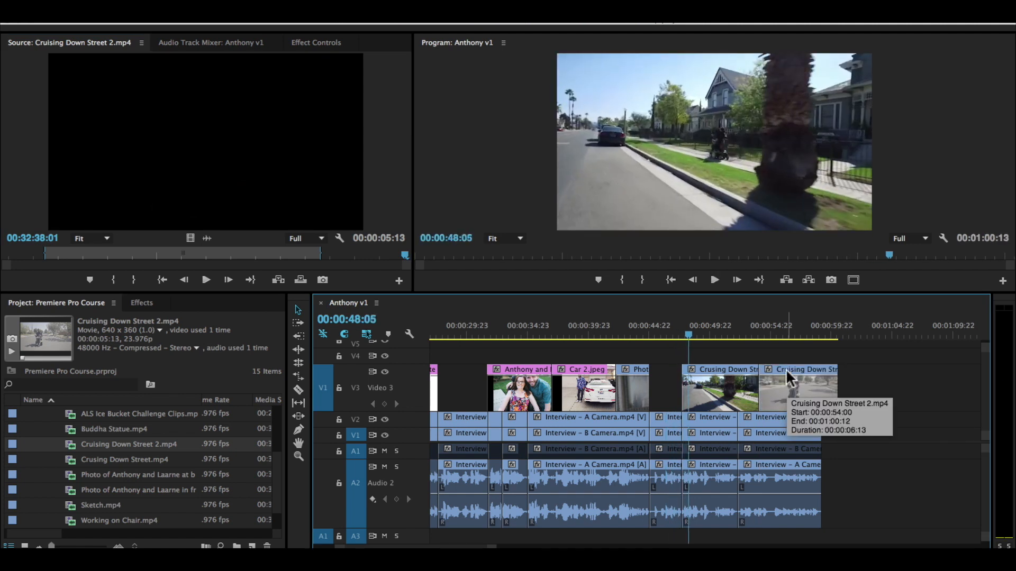
Step: Scrub through the whole Anthony v1 sequence to review how the B-roll on the upper tracks covers the interview cuts
drag(710, 319, 739, 334)
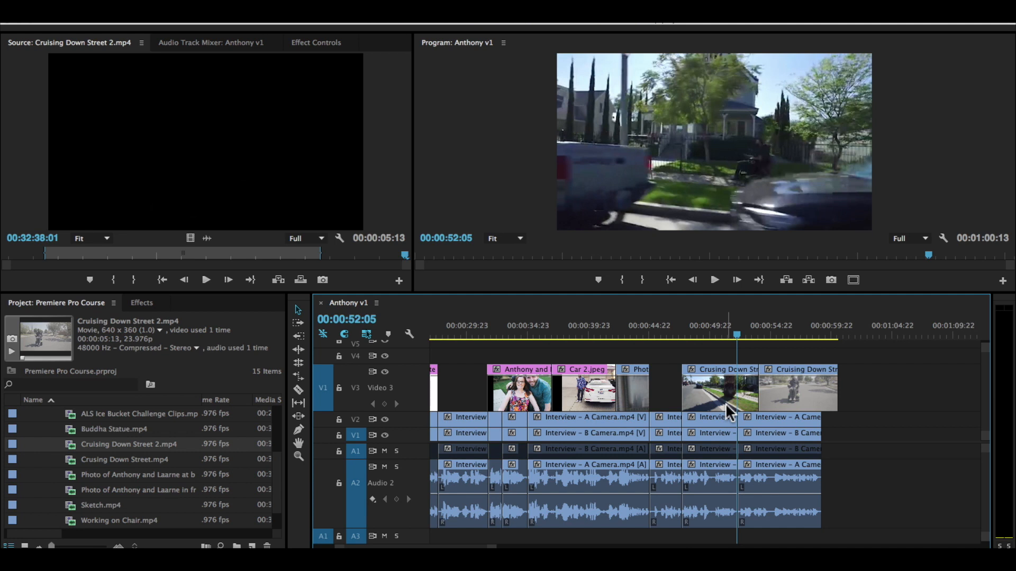
key(minus)
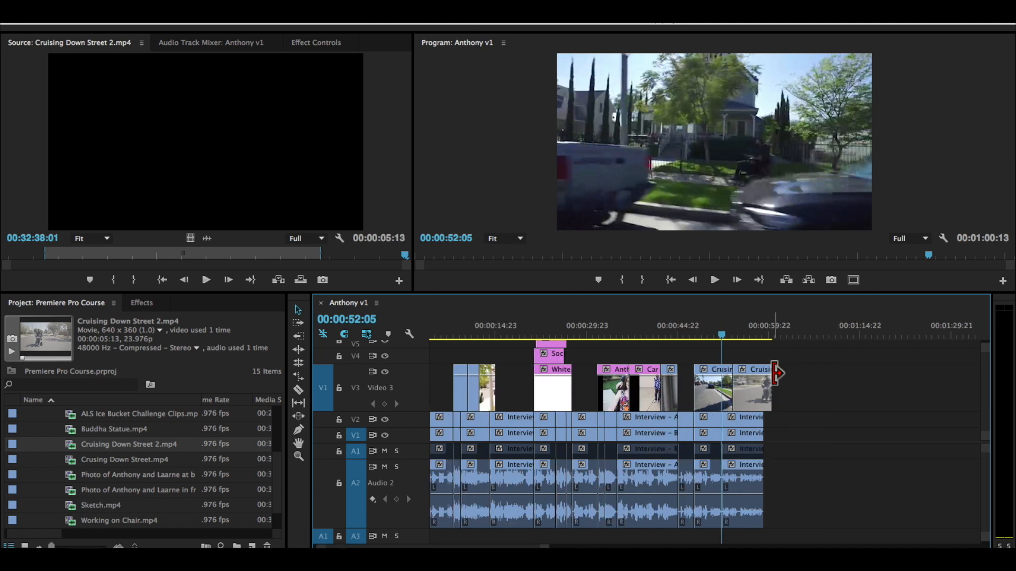
scroll(801, 389, up, 2)
click(483, 327)
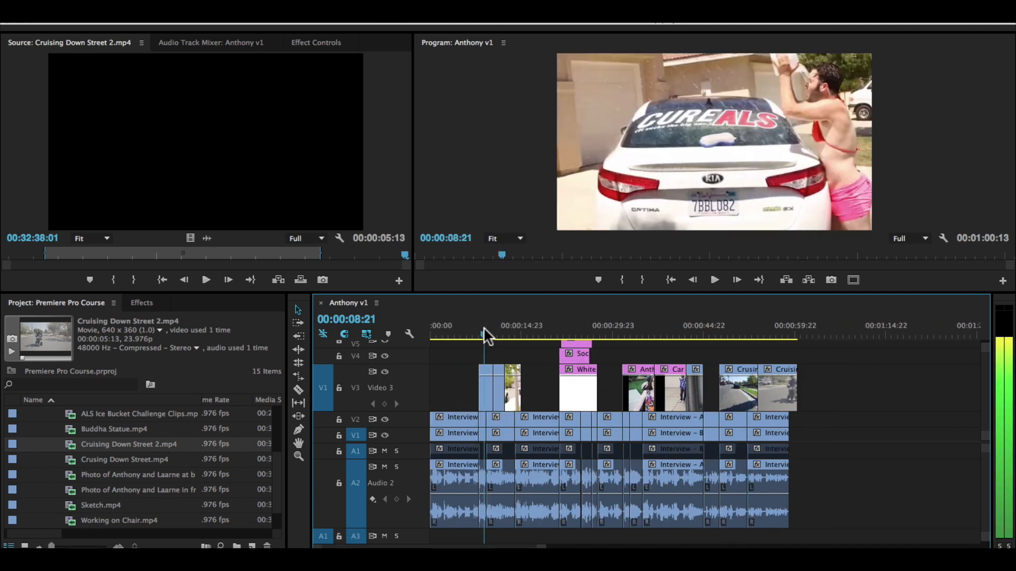
drag(483, 327, 579, 332)
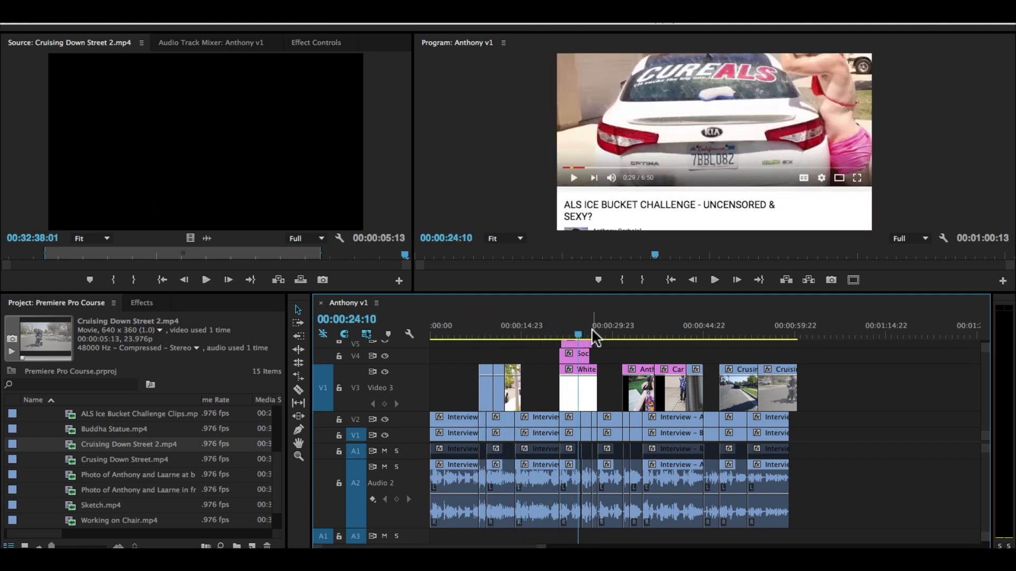
drag(659, 331, 762, 330)
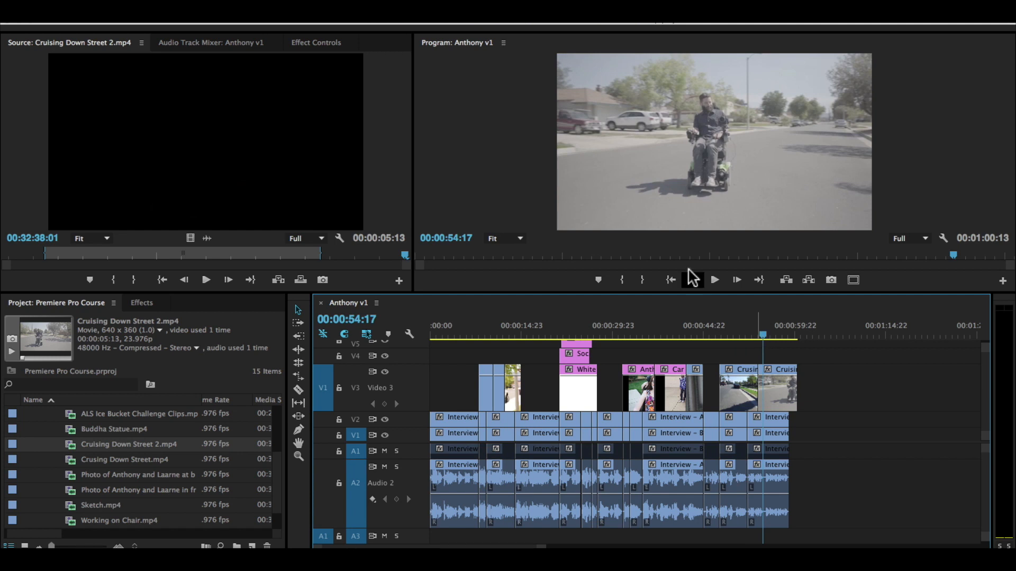
click(487, 333)
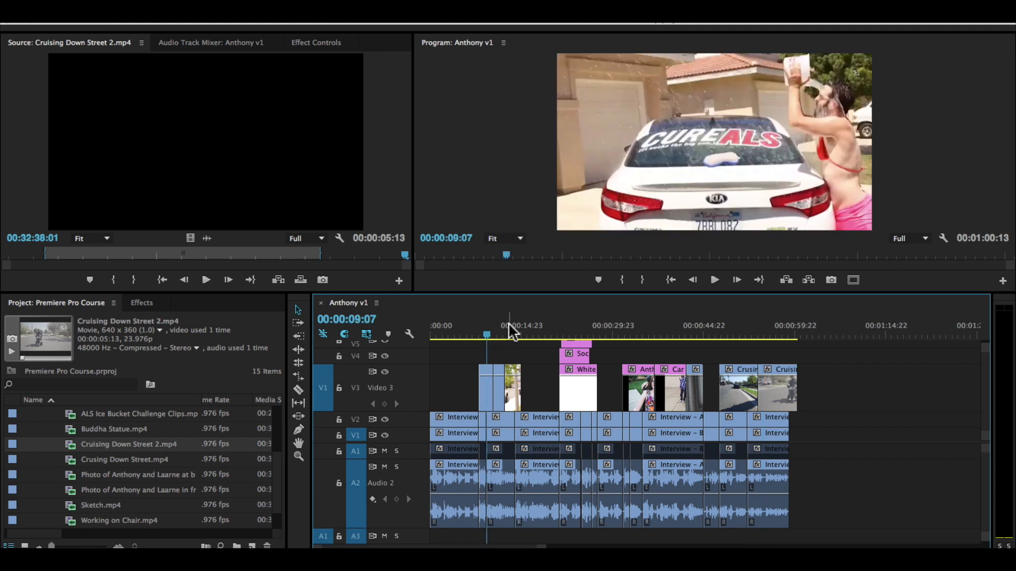
click(585, 327)
drag(643, 347, 704, 339)
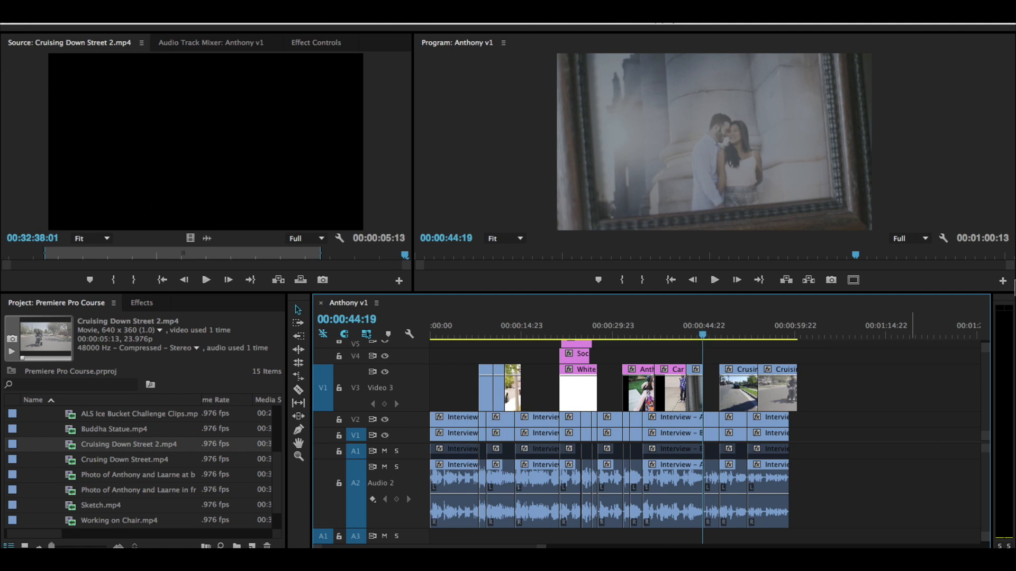